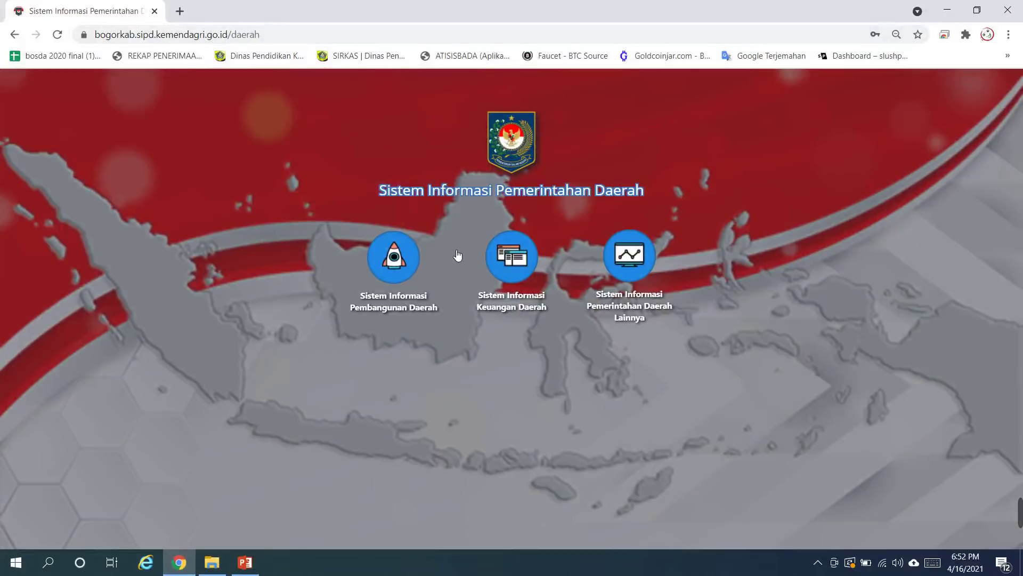
Step: Open Perencanaan Pembangunan Daerah and log in with the saved username and the account password
left_click(394, 266)
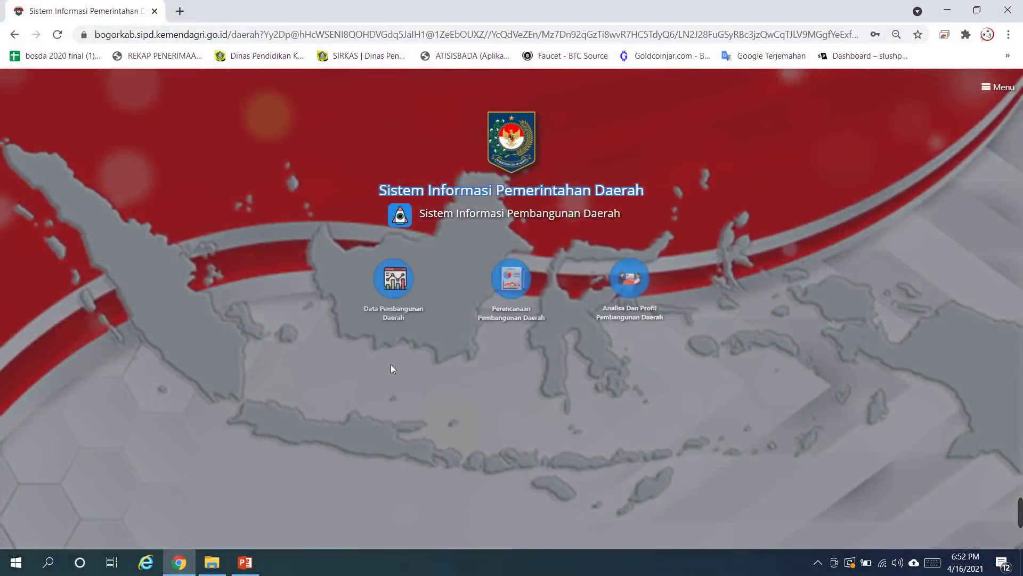
left_click(523, 278)
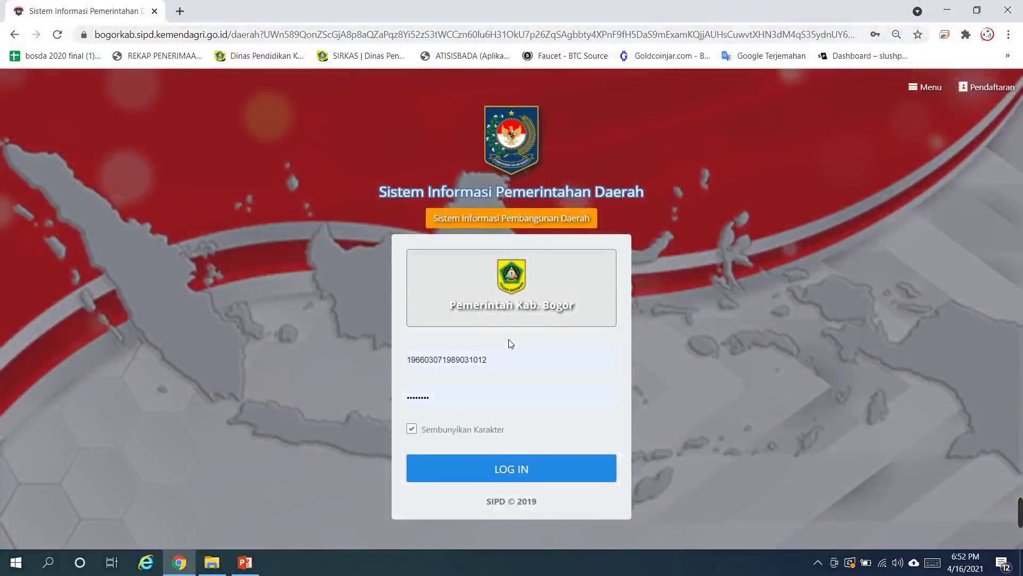
left_click_drag(498, 359, 388, 358)
type("32")
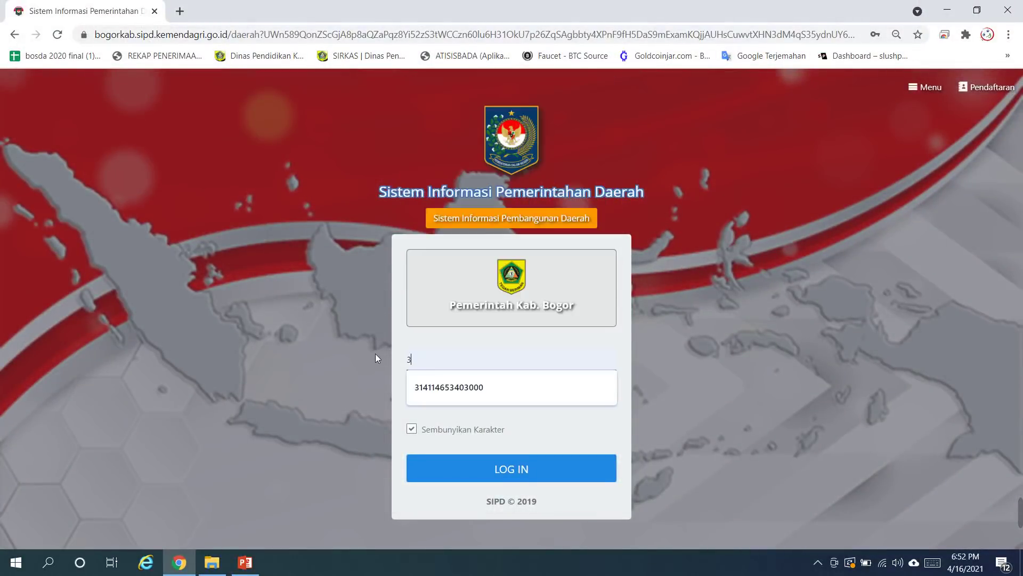
left_click(437, 384)
left_click(445, 397)
double_click(425, 399)
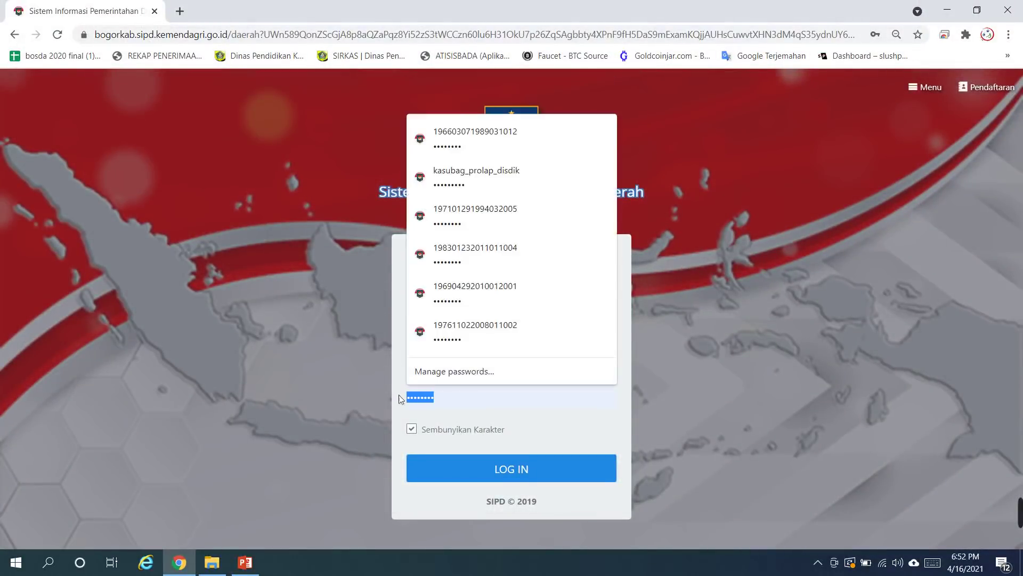
type("••••••••••")
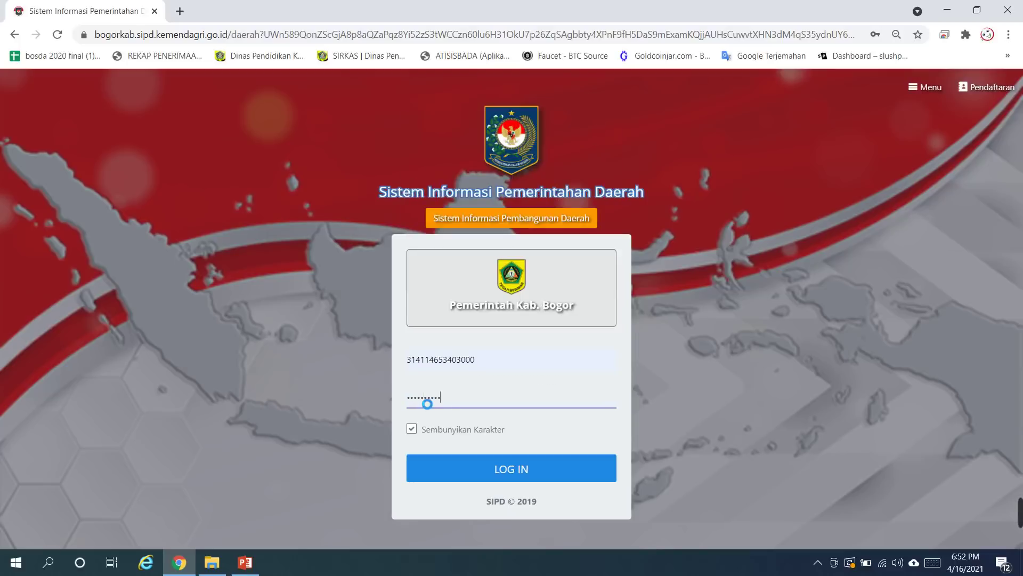
key("Return")
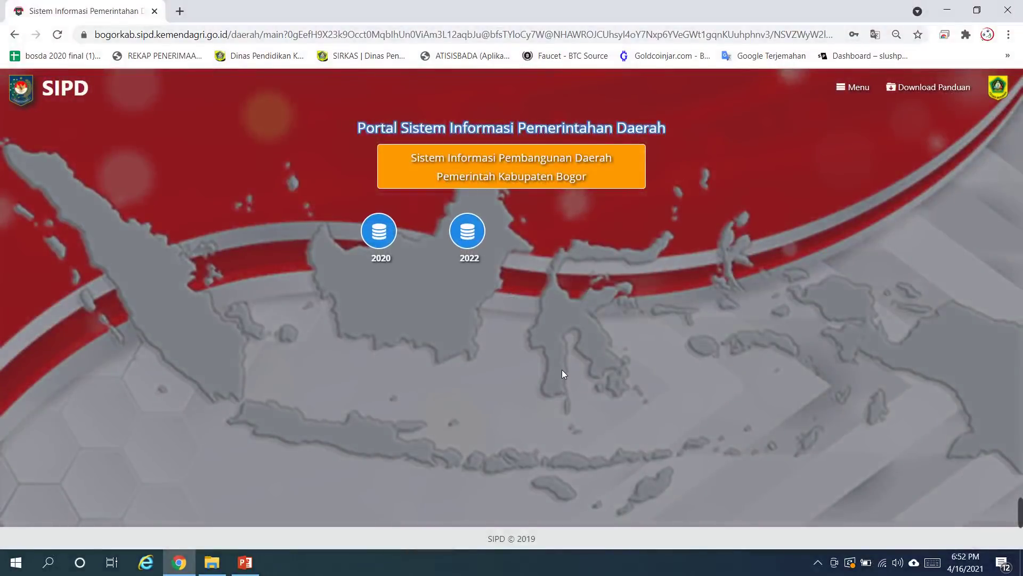
Step: Open the 2022 database and start a new proposal addressed to Kabupaten/Kota
left_click(476, 243)
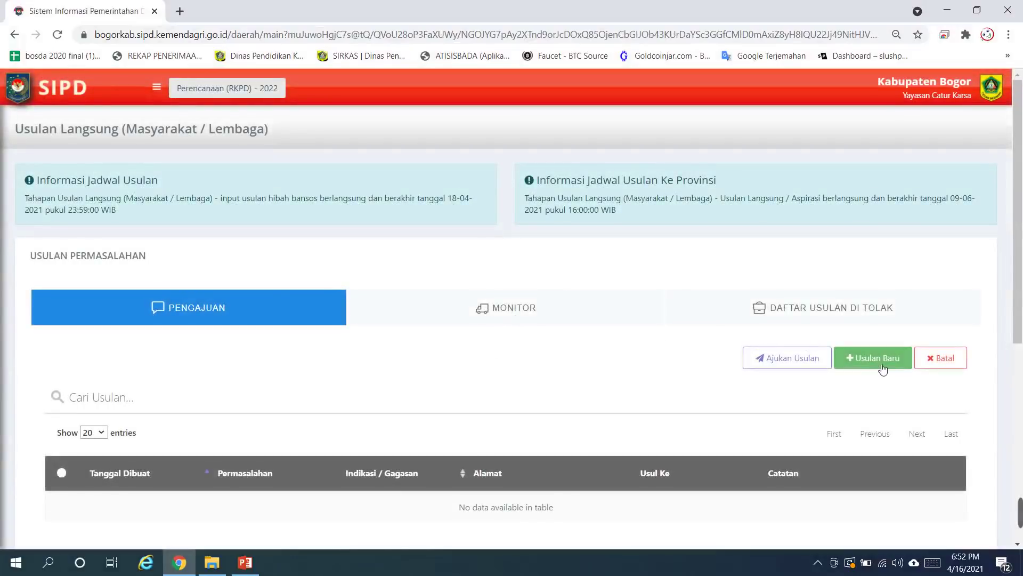
left_click(873, 358)
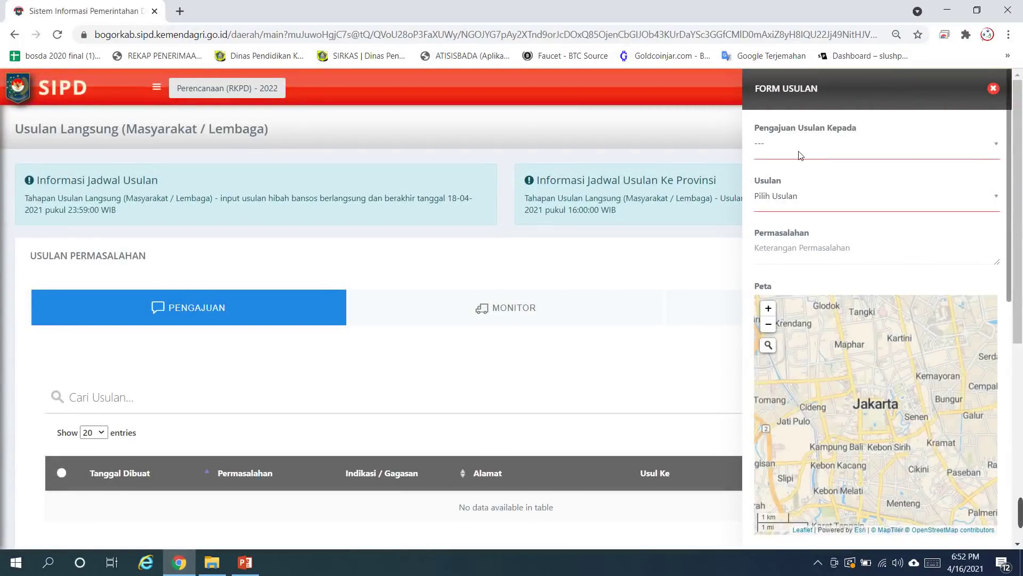
left_click(763, 149)
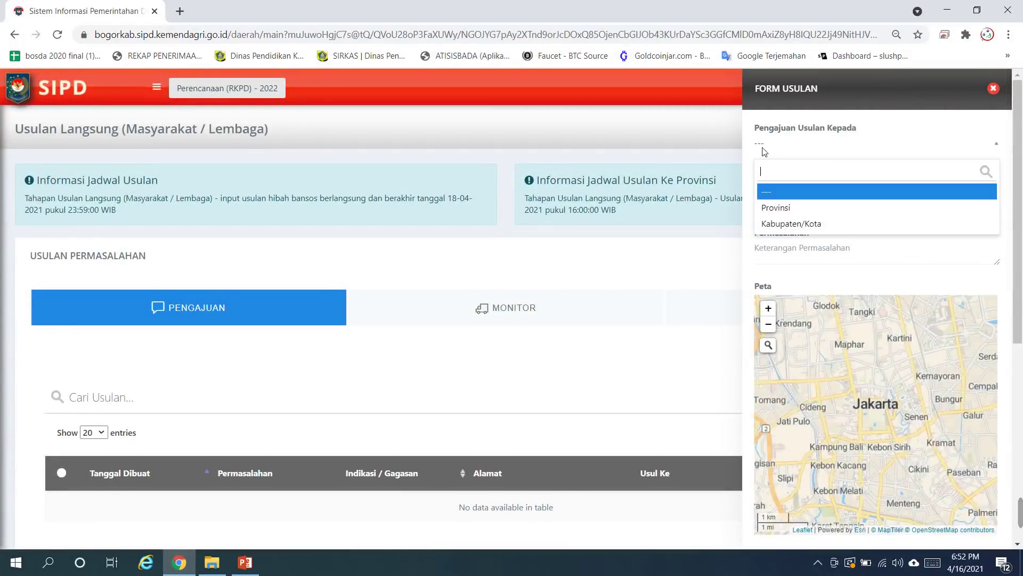
left_click(792, 223)
Step: Search the Usulan list for 'pendi' and pick #H Meningkatkan Pengelolaan Penyelenggaraan Pendidikan
left_click(778, 199)
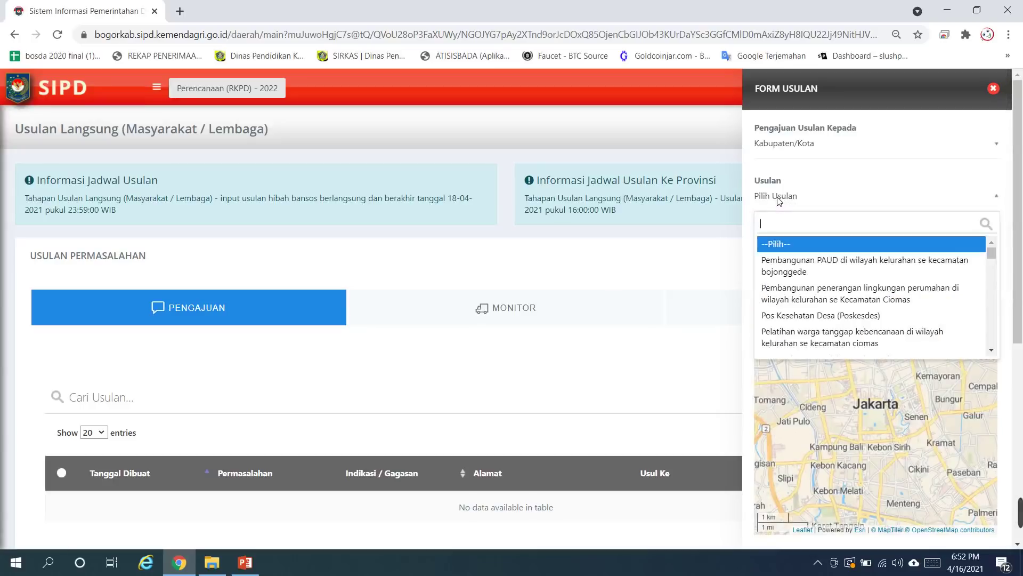
type("pan")
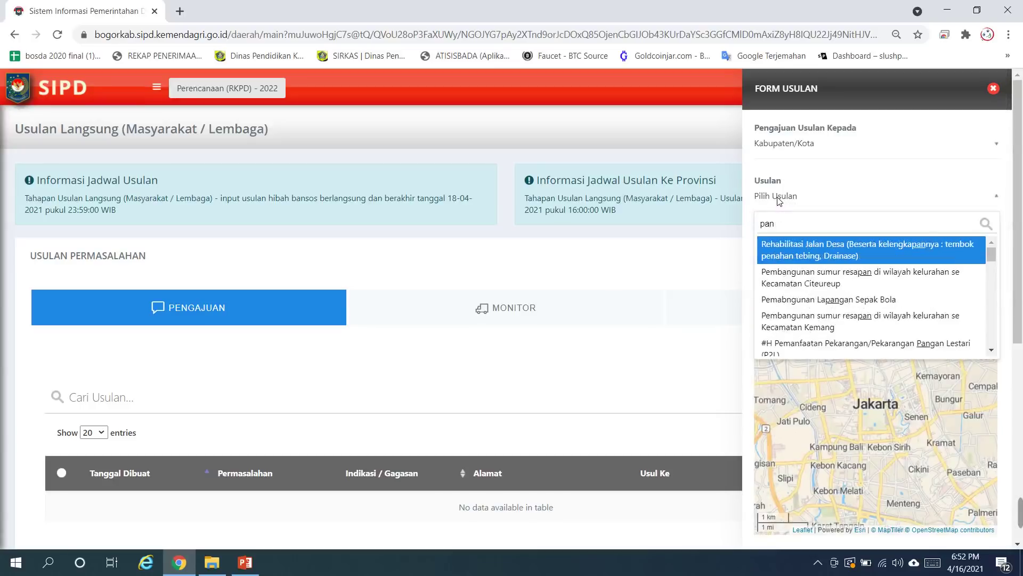
type("di")
key("BackSpace")
key("BackSpace")
key("BackSpace")
key("BackSpace")
type("endi")
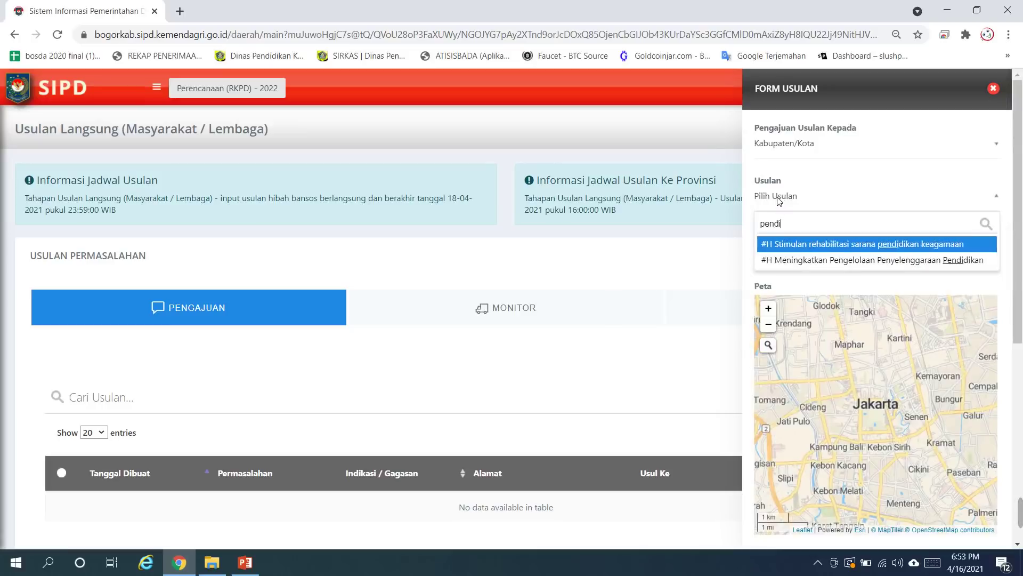
left_click(820, 260)
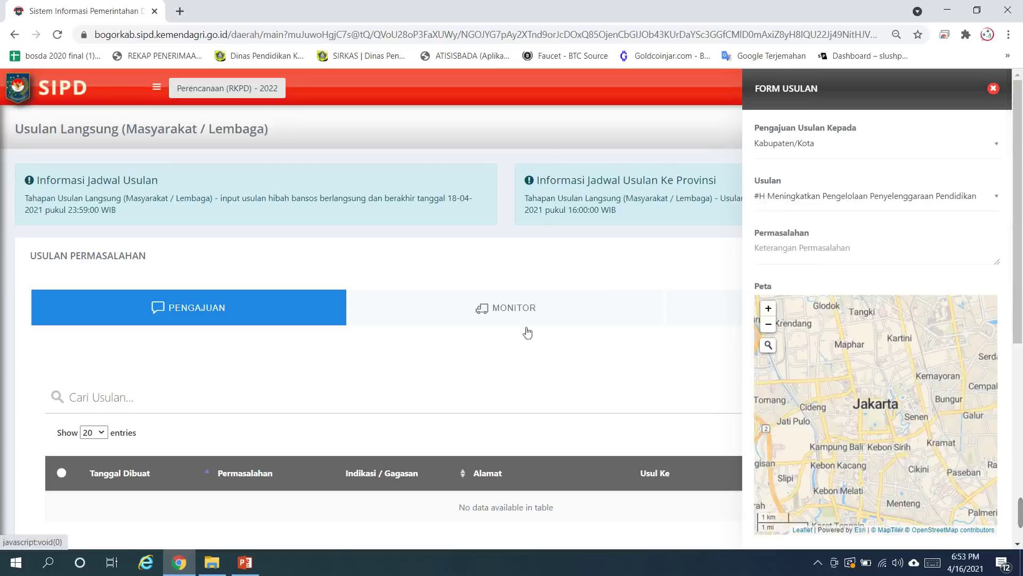
left_click(245, 562)
Step: Copy the example Permasalahan text from the guide's slide 28 and return to the proposal form
scroll(80, 320, "up", 2)
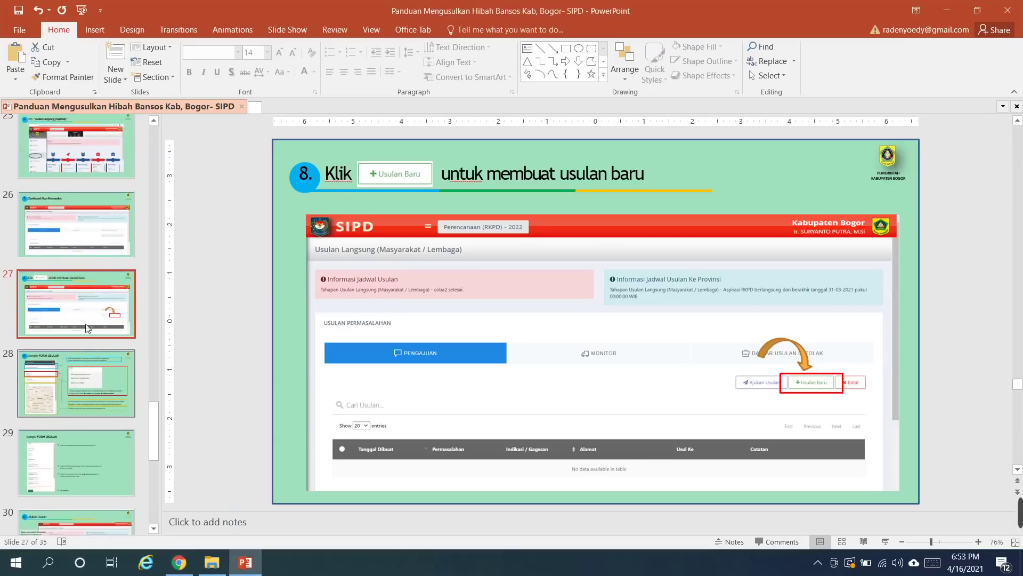
scroll(86, 293, "up", 8)
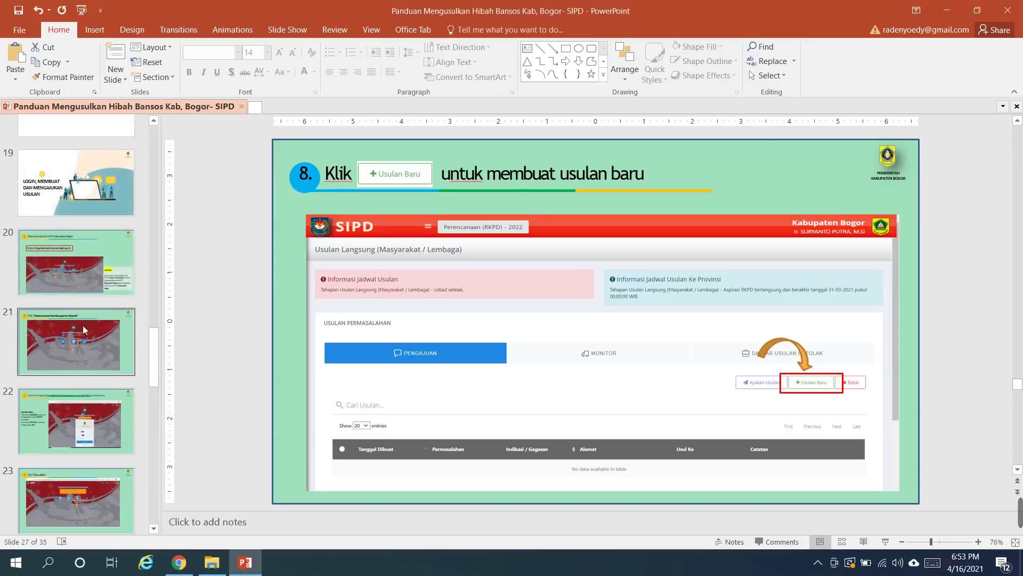
scroll(83, 336, "down", 5)
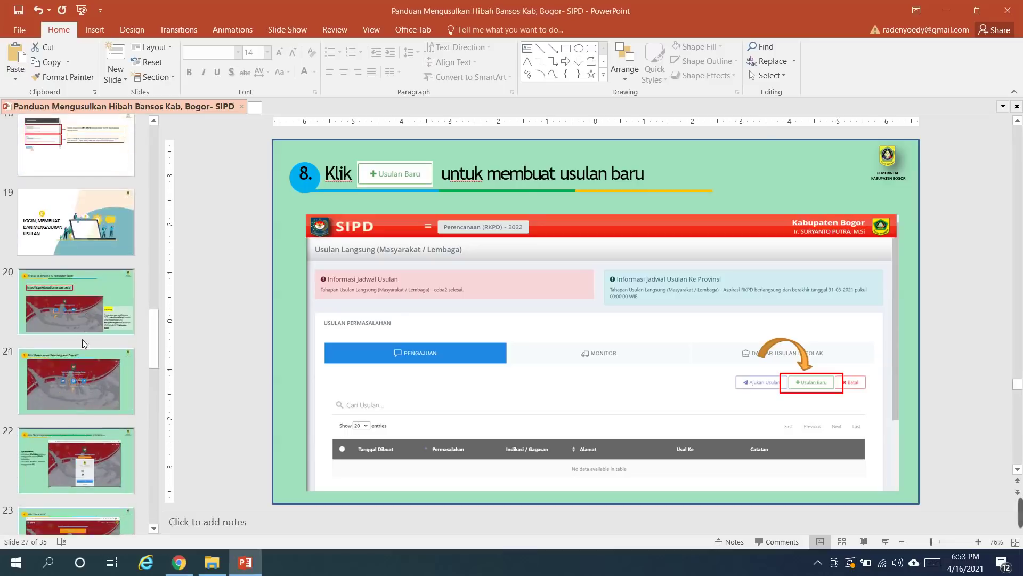
scroll(83, 339, "down", 5)
left_click(74, 369)
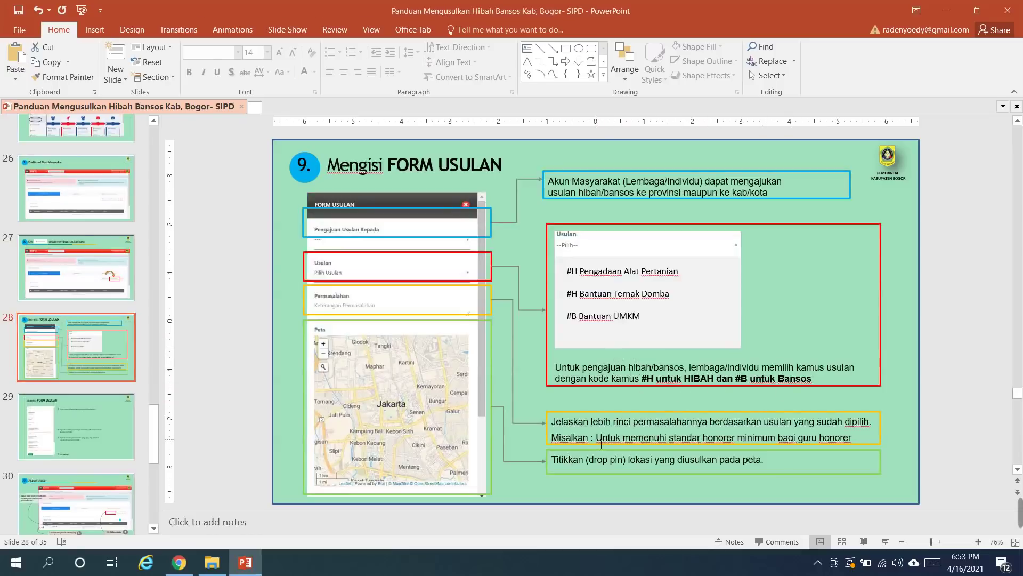
left_click_drag(597, 438, 859, 457)
key("ctrl+c")
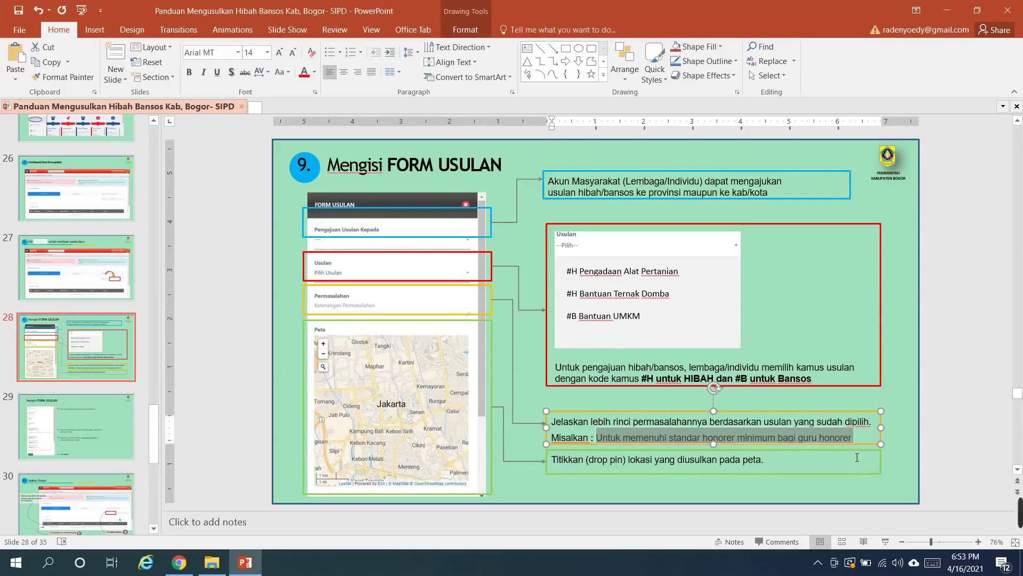
left_click(179, 563)
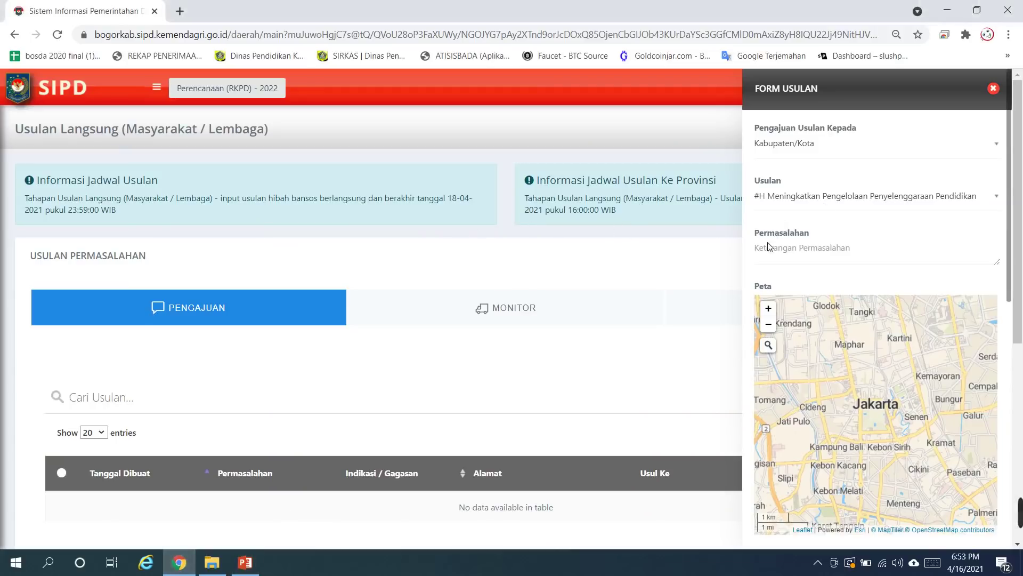
Step: Paste the example problem description into Permasalahan and search the map for 'sentul babakanmadang'
left_click(803, 255)
key("ctrl+v")
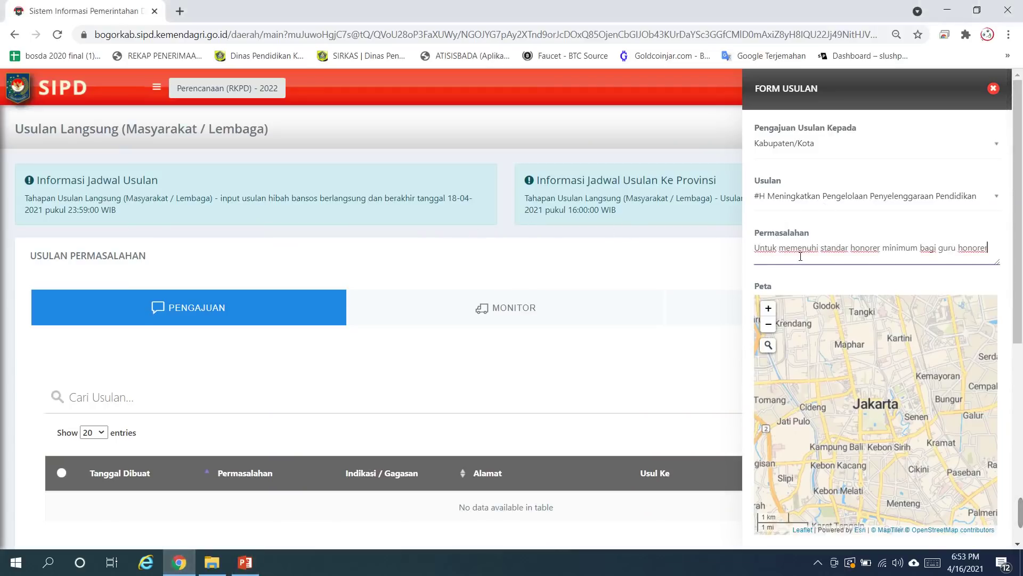
left_click(768, 345)
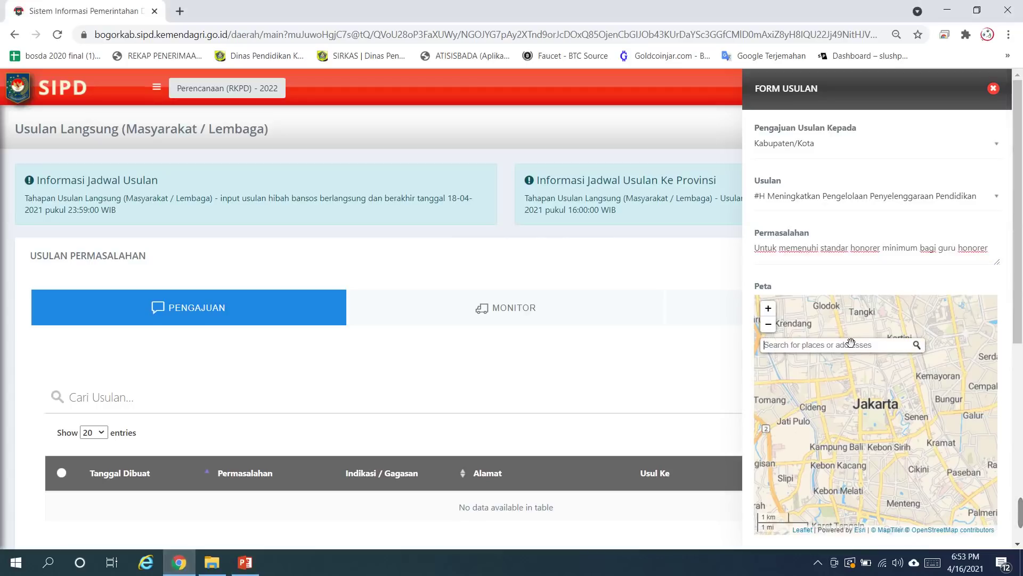
type("sentul")
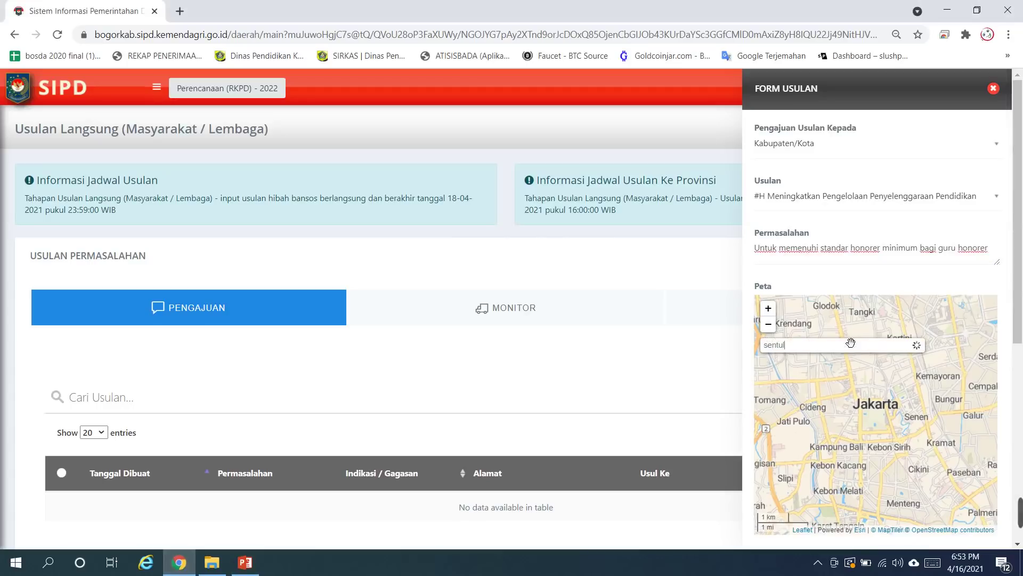
type(" ba")
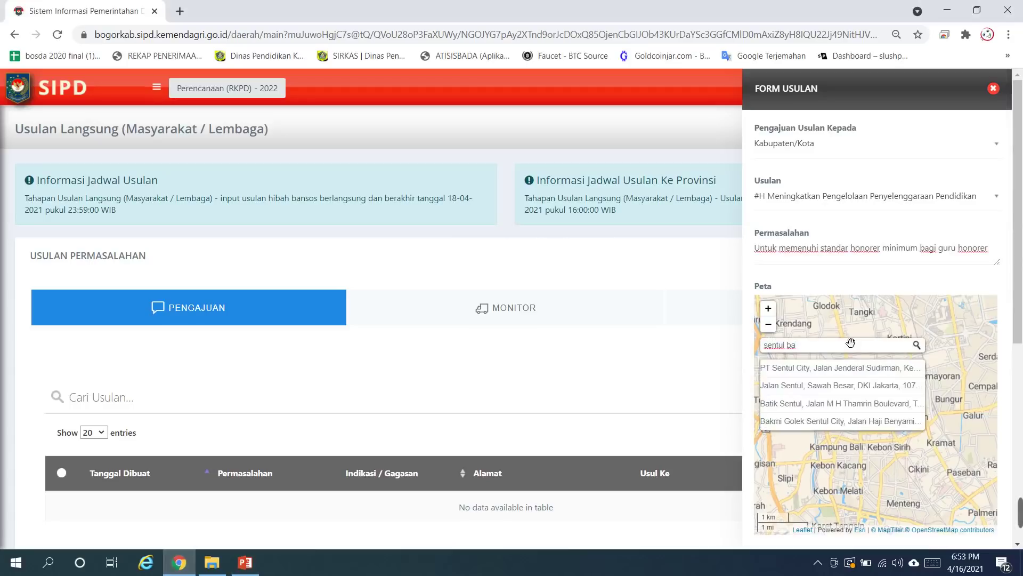
type("bakan")
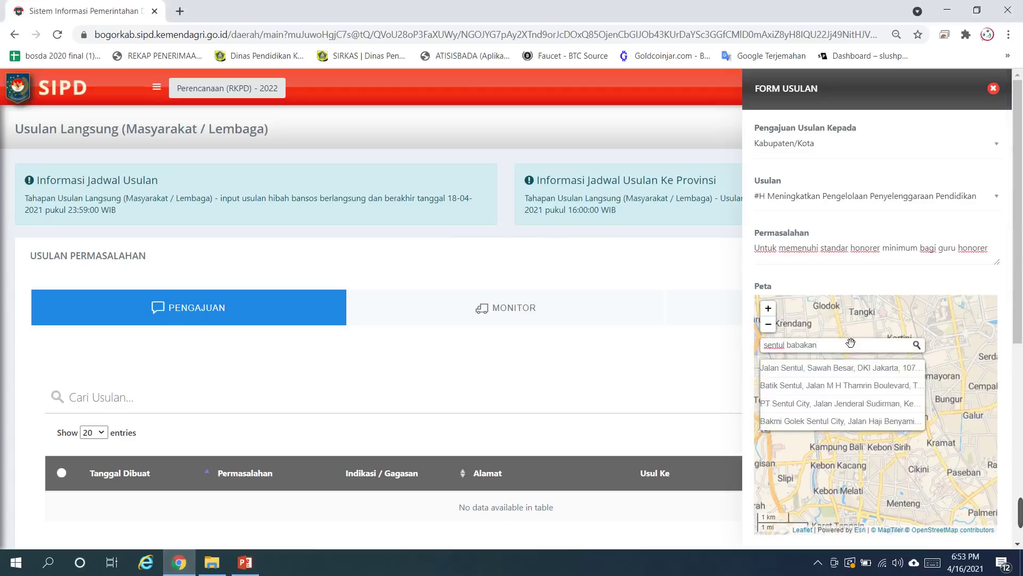
type("madang")
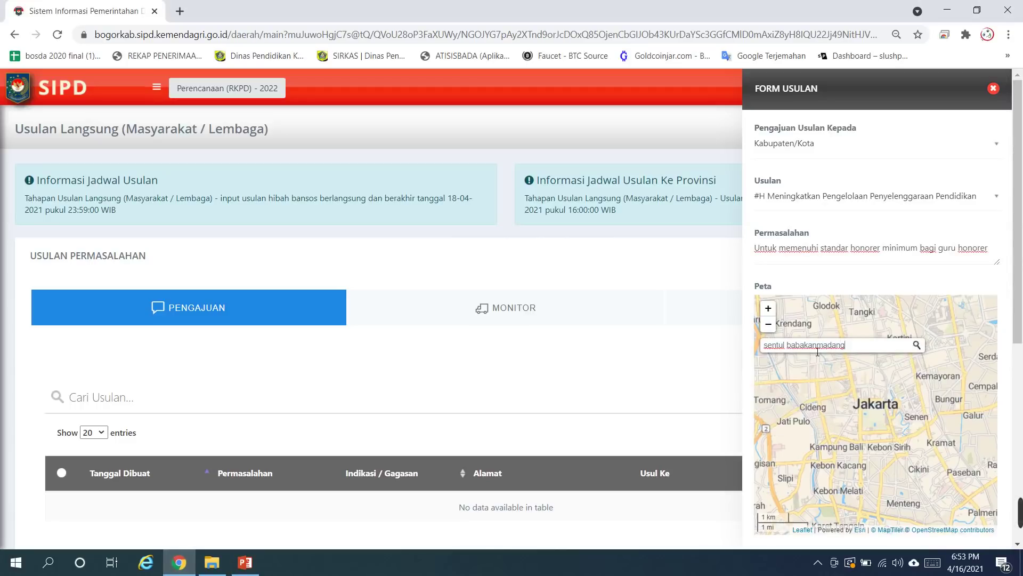
Step: Change the map search to 'sentul bogor' to list Sentul place suggestions
left_click_drag(867, 353, 792, 350)
key("BackSpace")
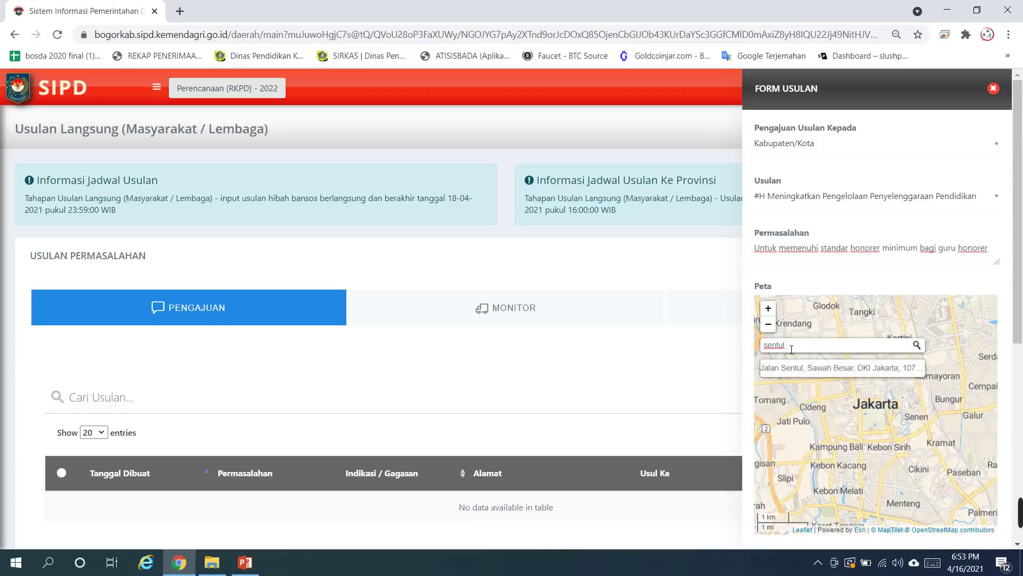
key("BackSpace")
key("BackSpace")
key("BackSpace")
key("BackSpace")
key("BackSpace")
key("BackSpace")
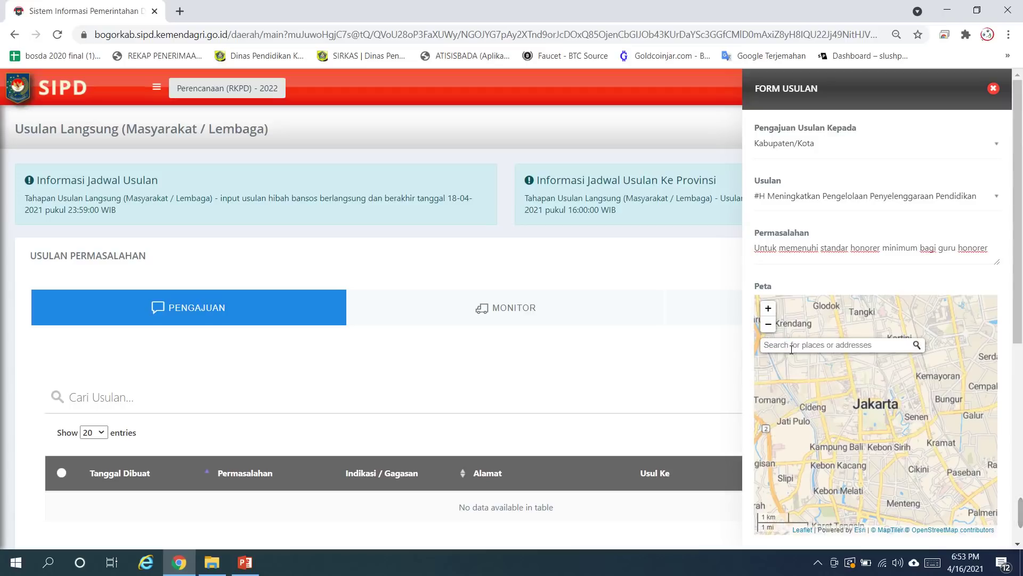
type("bogor")
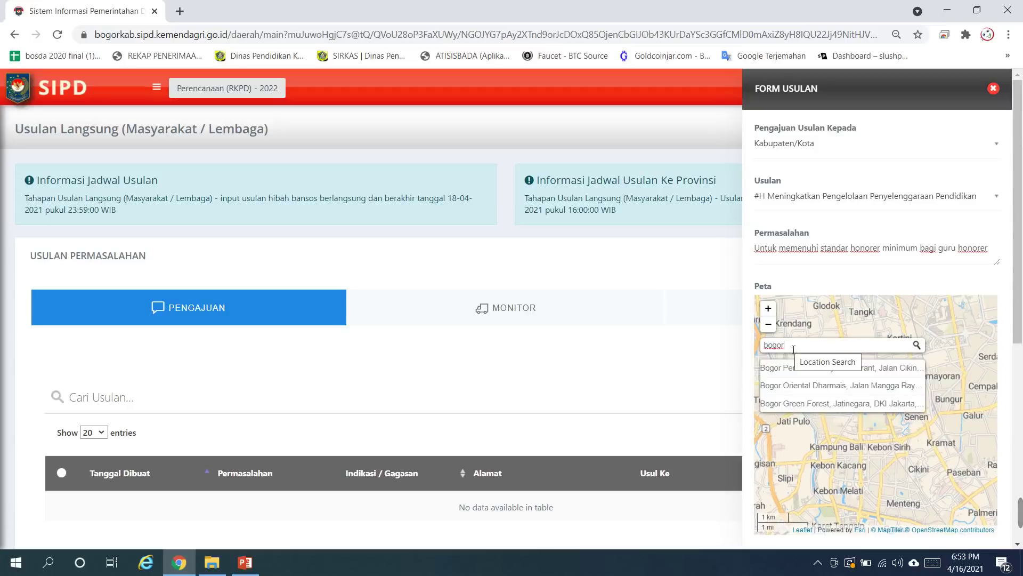
left_click_drag(785, 346, 764, 348)
type("sen")
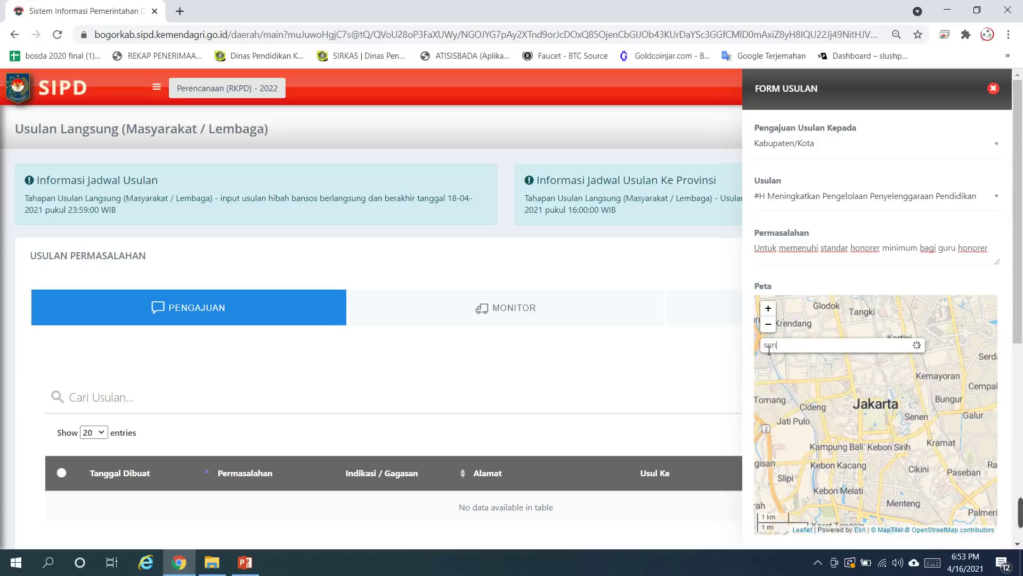
type("tul")
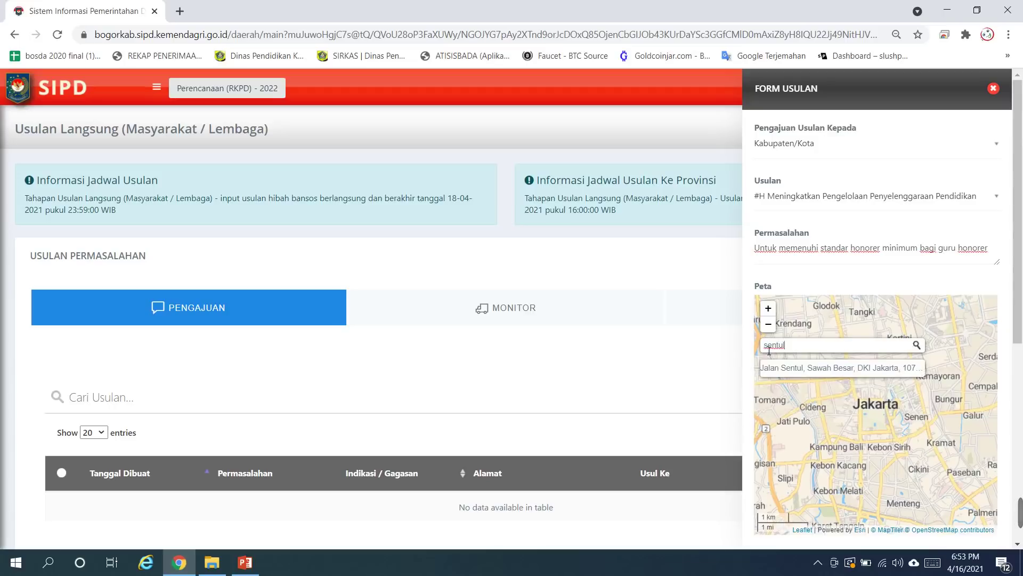
type(" bogor")
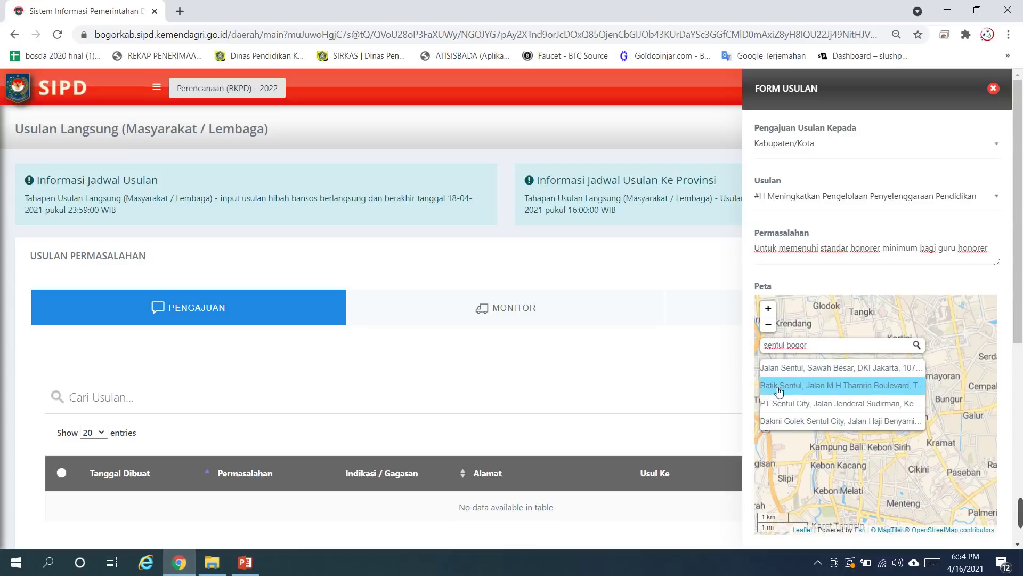
scroll(826, 421, "down", 2)
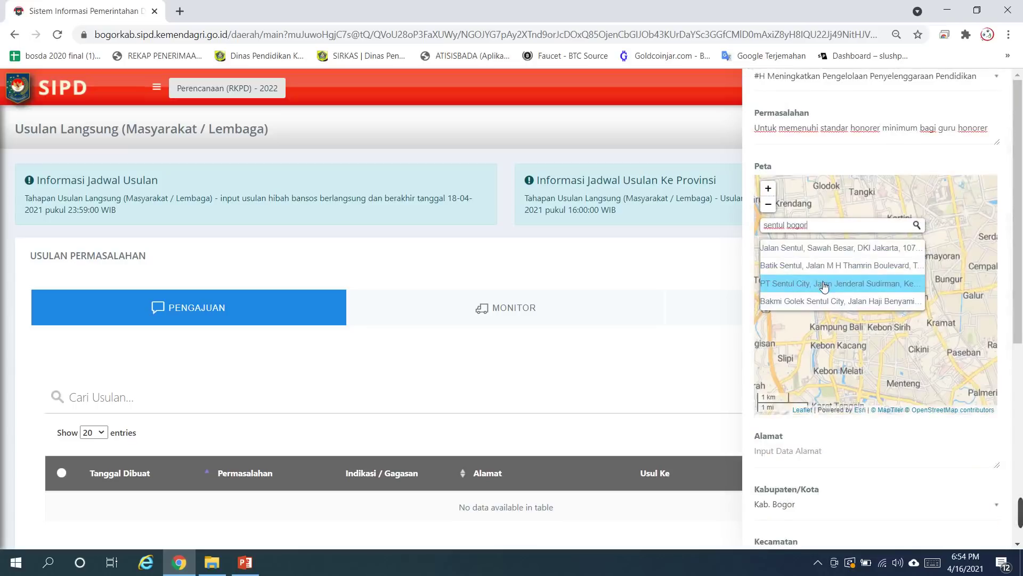
Step: Retry the map search with 'bogo' and 'cibinon', clearing each attempt
double_click(792, 225)
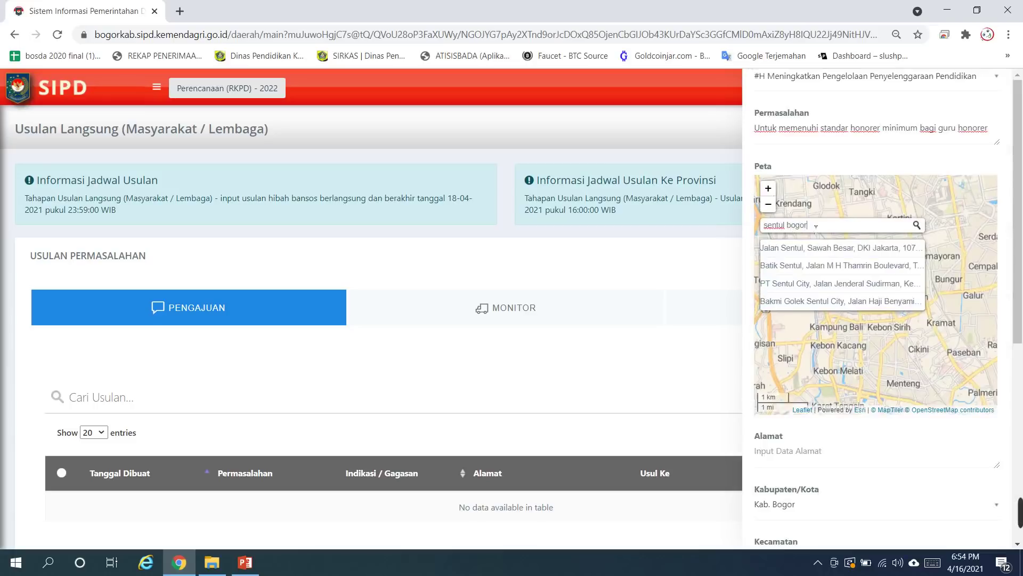
left_click_drag(813, 224, 763, 226)
type("bogo")
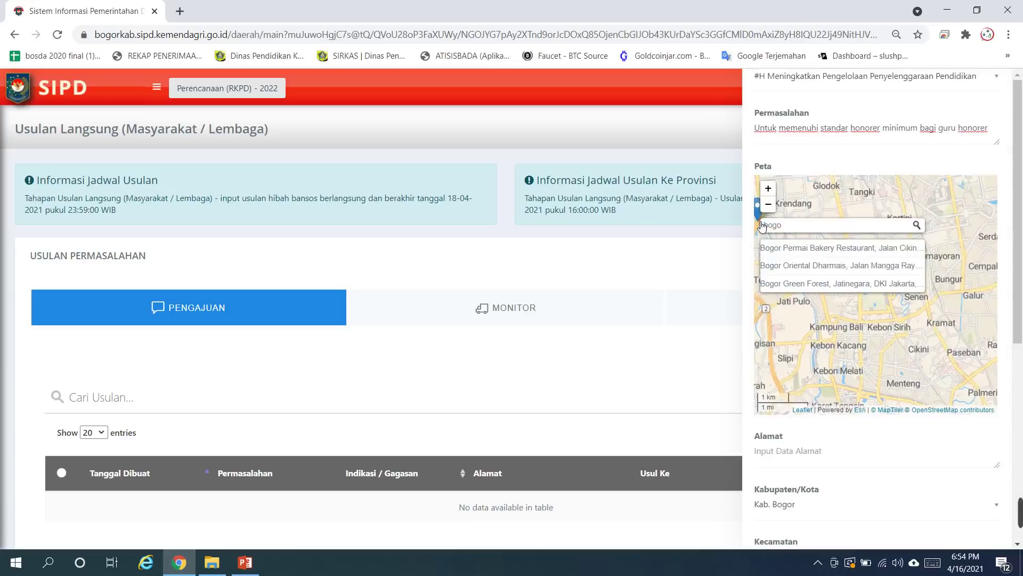
key("BackSpace")
key("BackSpace")
key("BackSpace")
key("BackSpace")
type("cib")
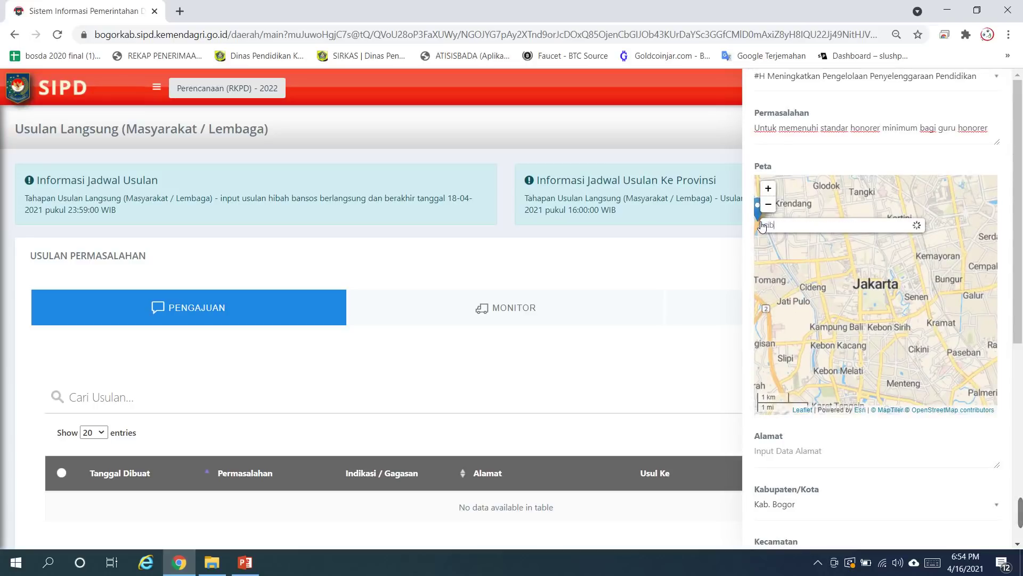
type("inon")
key("BackSpace")
key("BackSpace")
key("BackSpace")
key("BackSpace")
key("BackSpace")
key("BackSpace")
key("BackSpace")
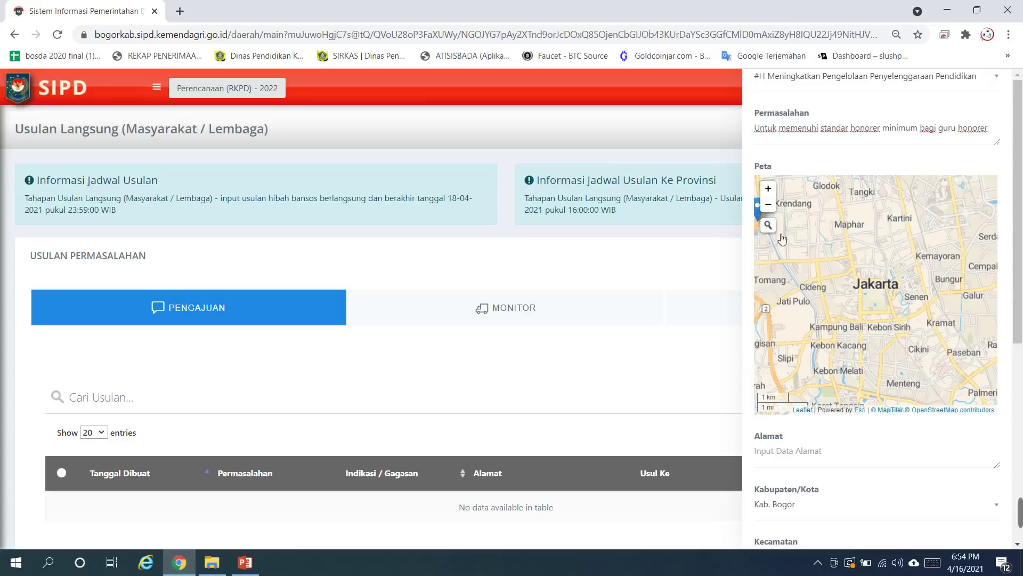
Step: Search 'b', choose the first Bogor place suggestion to drop the marker, and zoom out
left_click(768, 225)
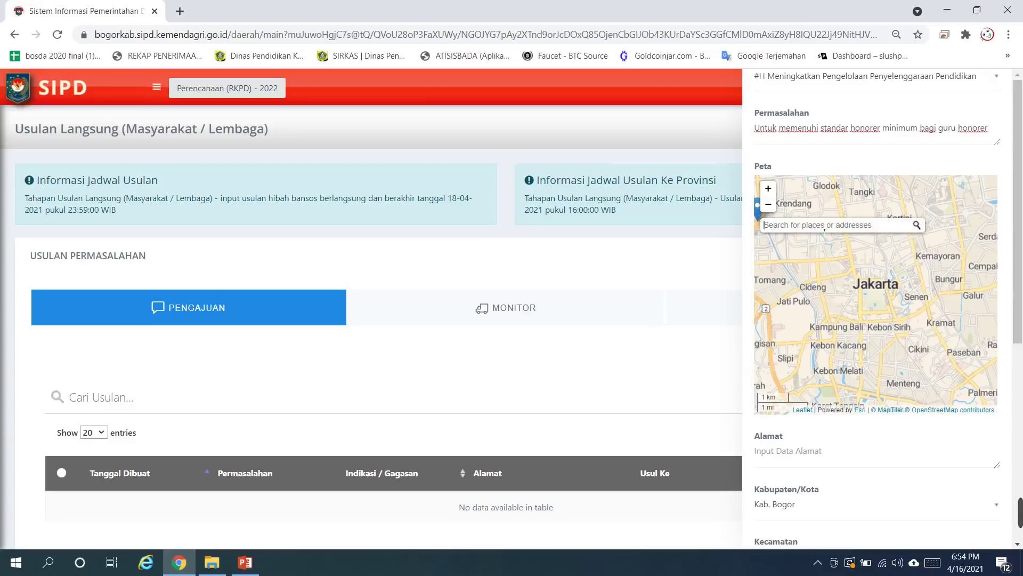
type("bogor")
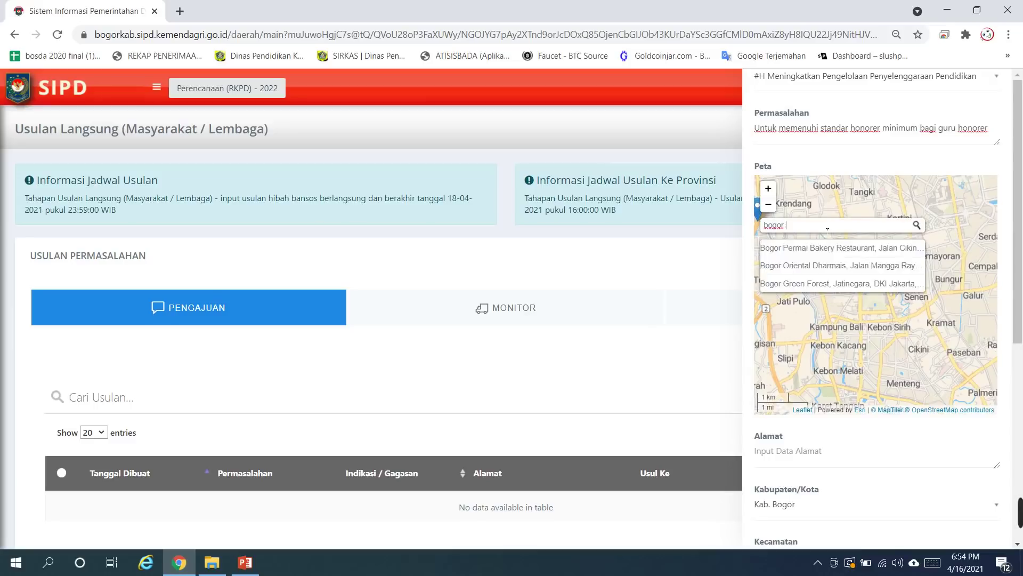
key("Up")
key("Up")
key("Up")
key("Return")
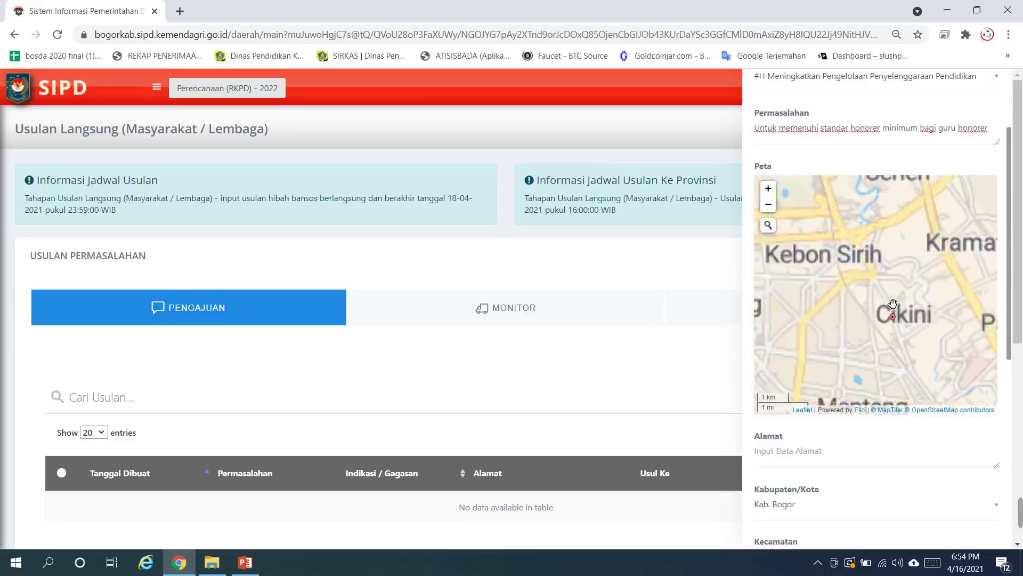
scroll(916, 310, "down", 2)
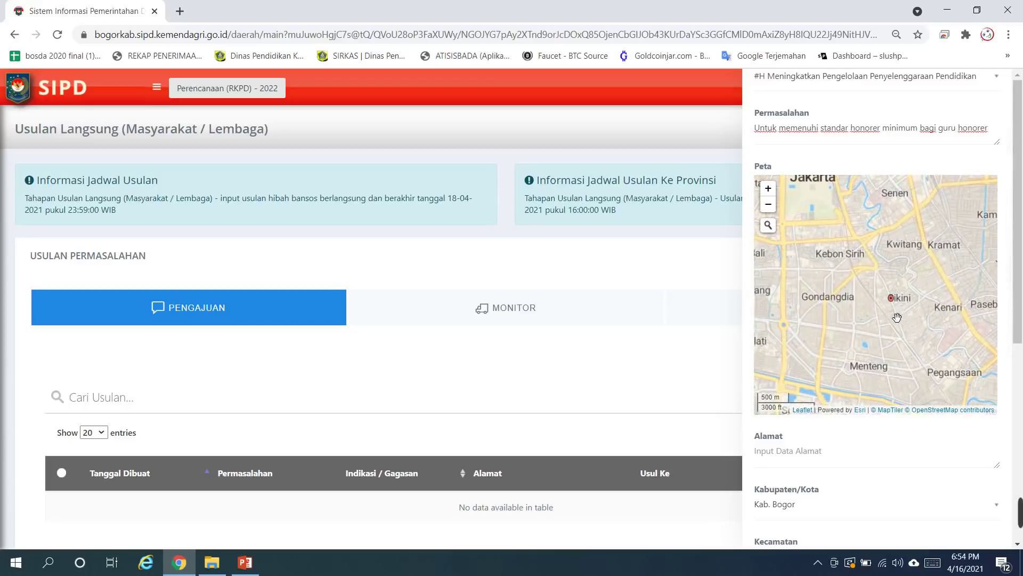
left_click(768, 225)
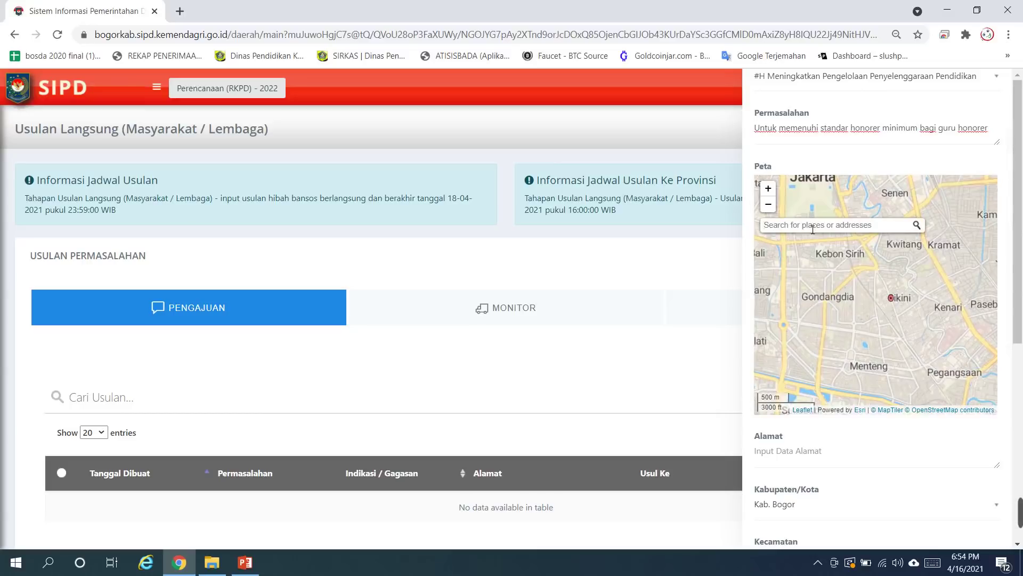
scroll(911, 359, "down", 4)
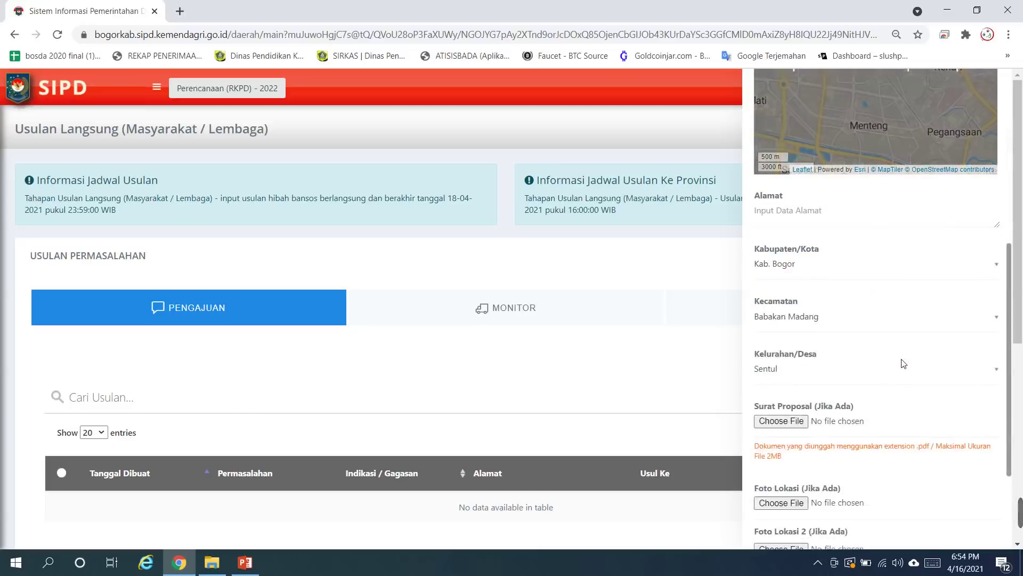
scroll(904, 361, "up", 6)
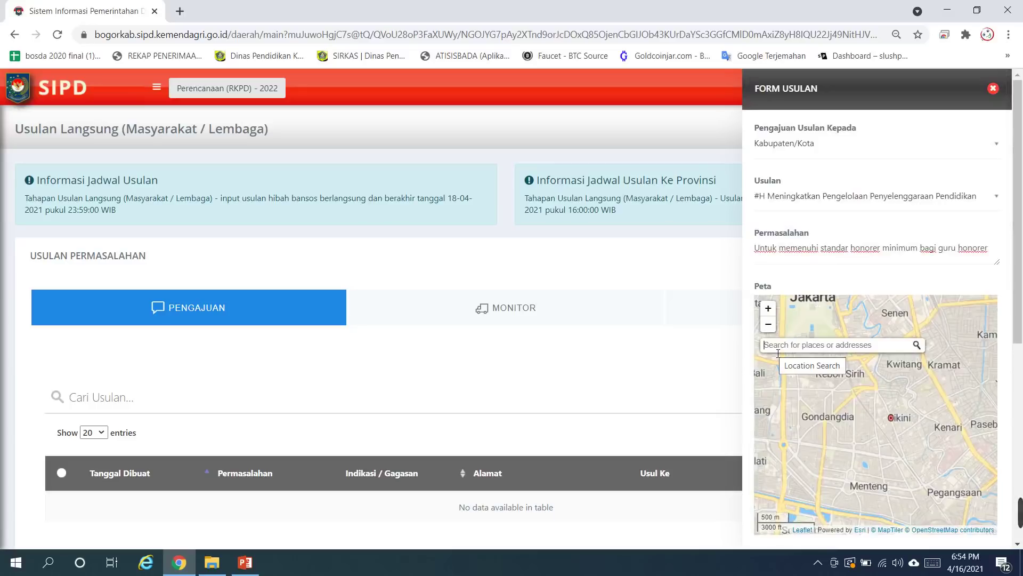
type("sentul ")
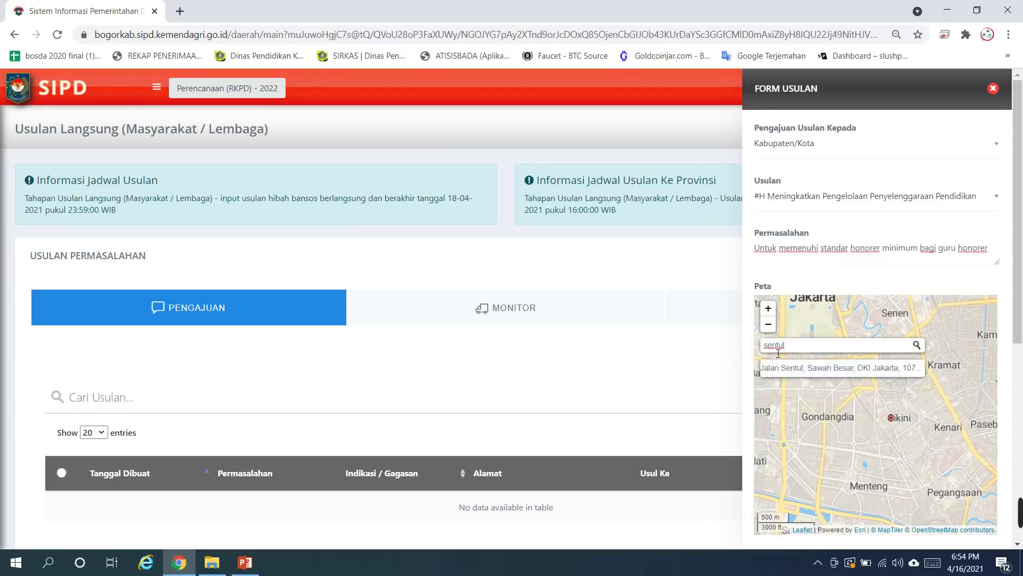
type("baba")
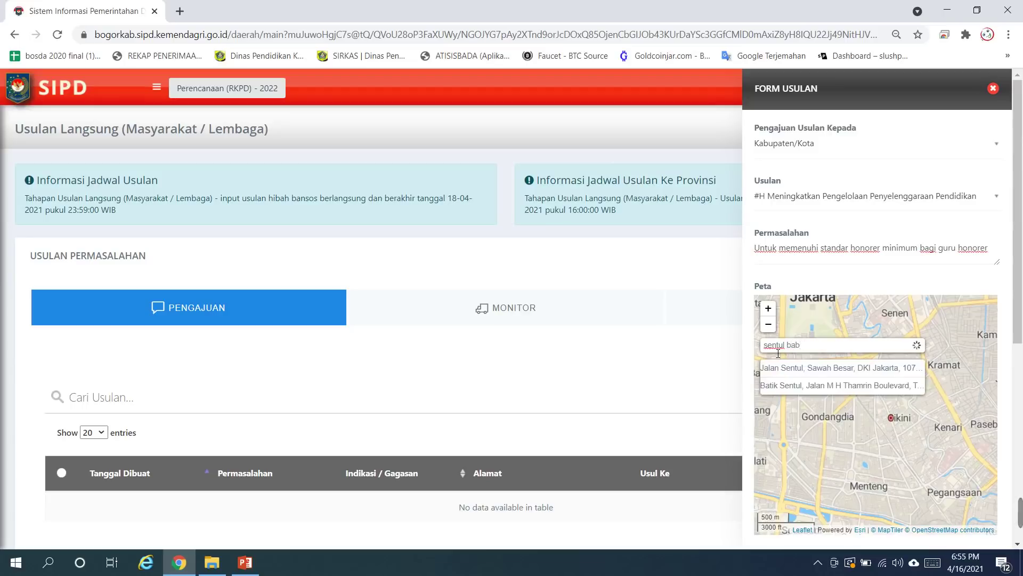
key("BackSpace")
key("BackSpace")
key("BackSpace")
key("BackSpace")
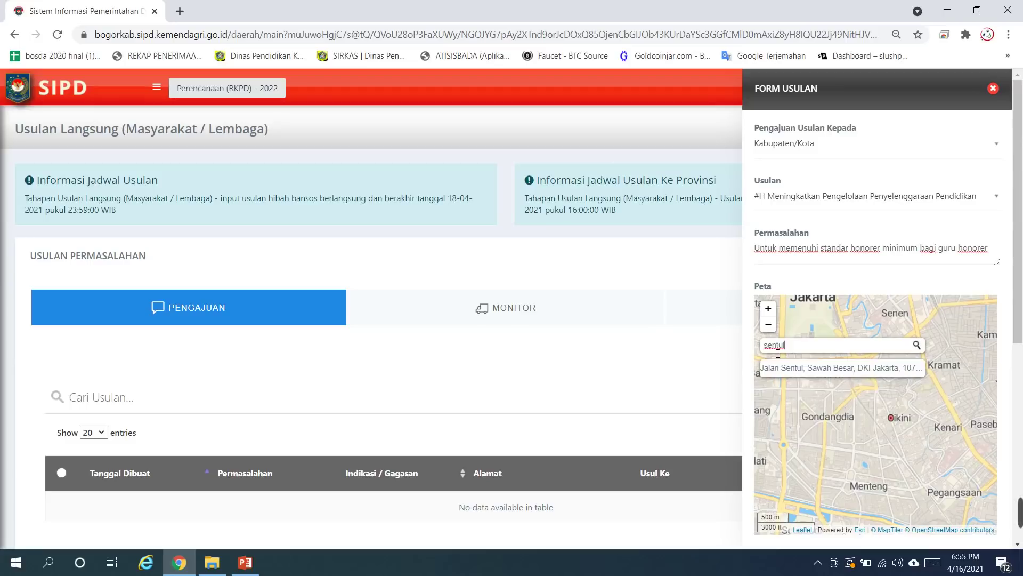
key("BackSpace")
key("BackSpace")
key("BackSpace")
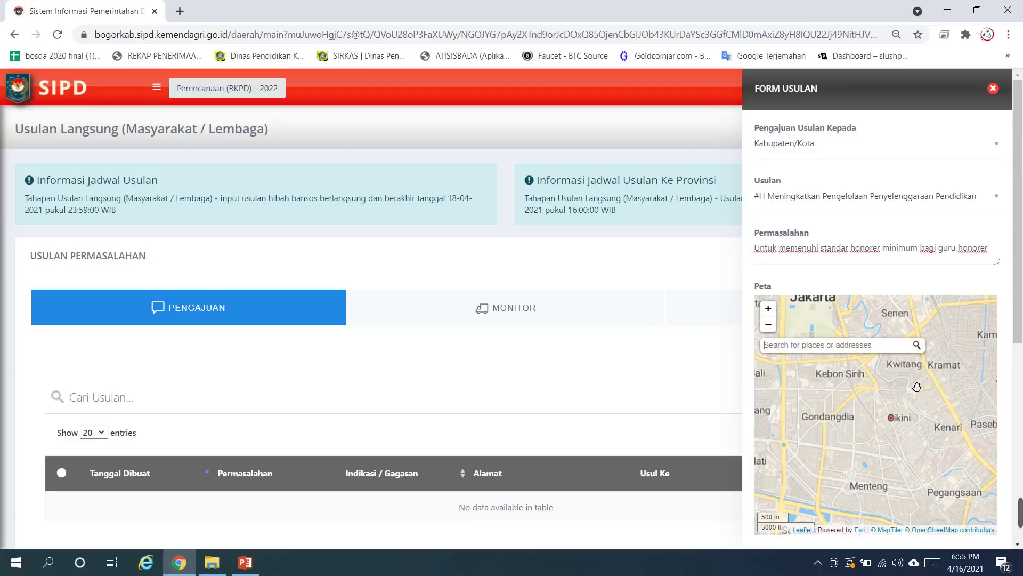
Step: Zoom out, pan to Bogor and move the location marker onto central Bogor
scroll(906, 397, "down", 1)
scroll(907, 397, "down", 2)
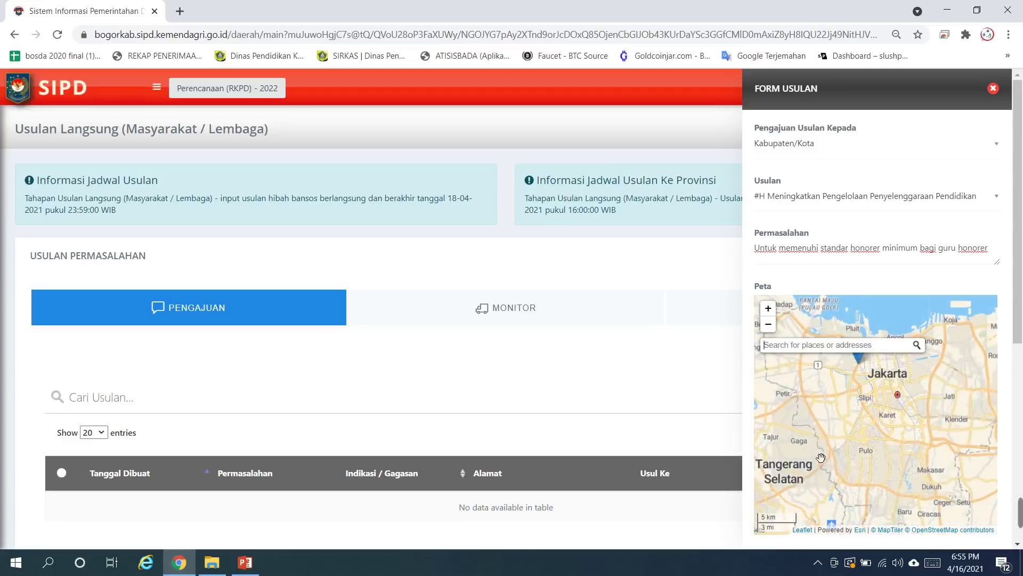
scroll(864, 436, "down", 1)
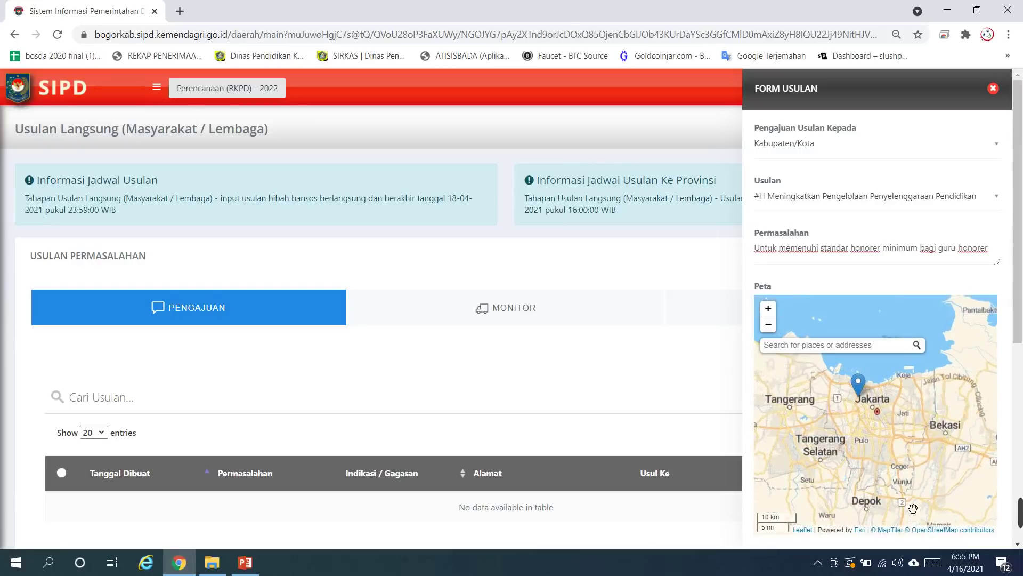
left_click_drag(913, 509, 911, 401)
left_click(855, 488)
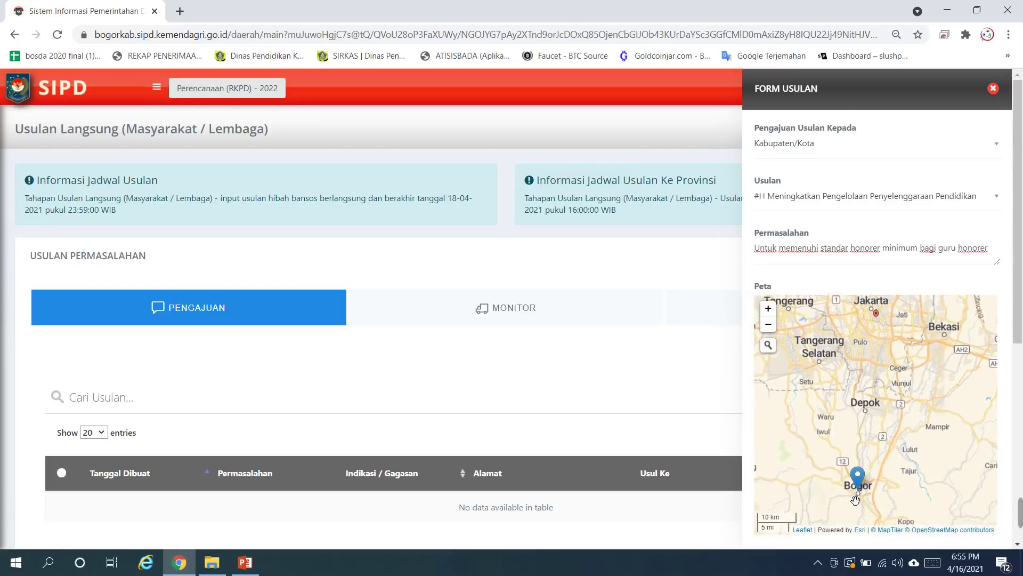
scroll(867, 500, "up", 1)
scroll(852, 464, "up", 4)
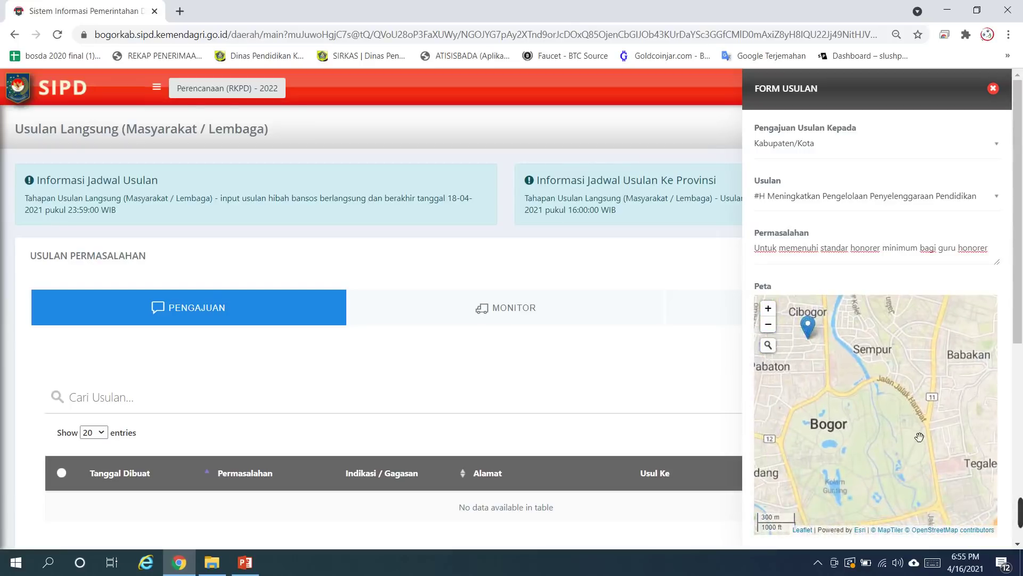
scroll(859, 433, "down", 1)
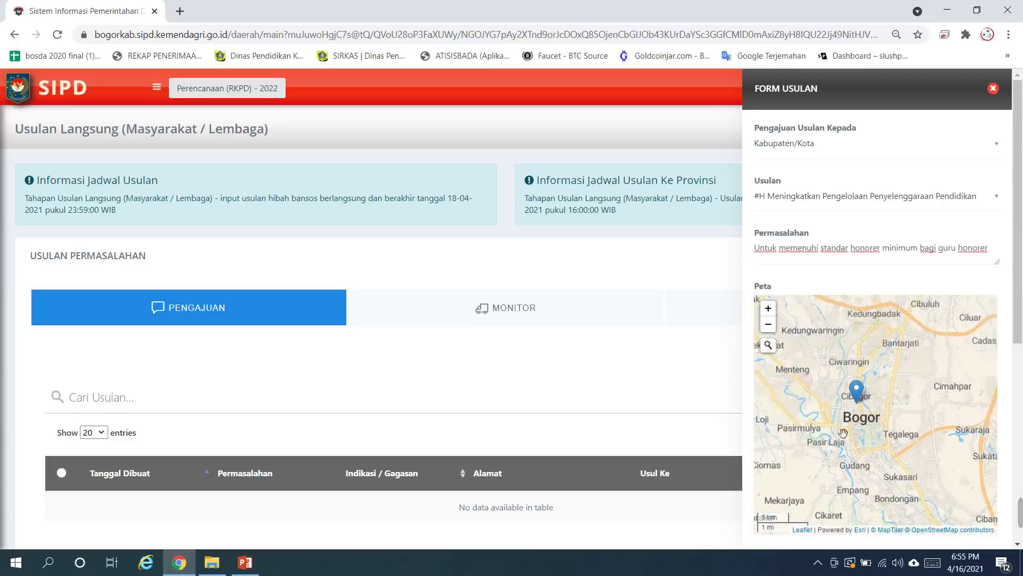
left_click_drag(833, 451, 894, 460)
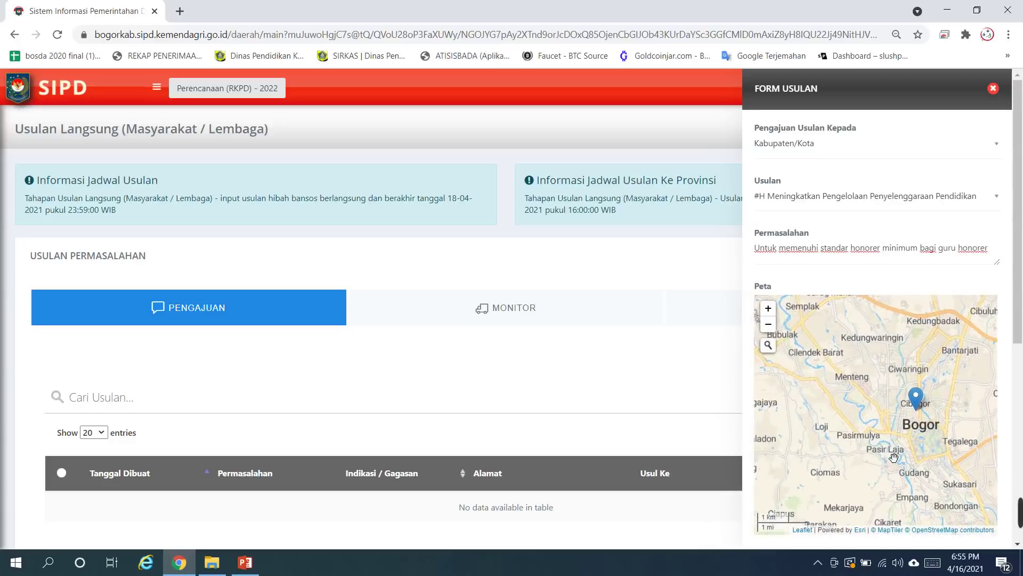
left_click(921, 429)
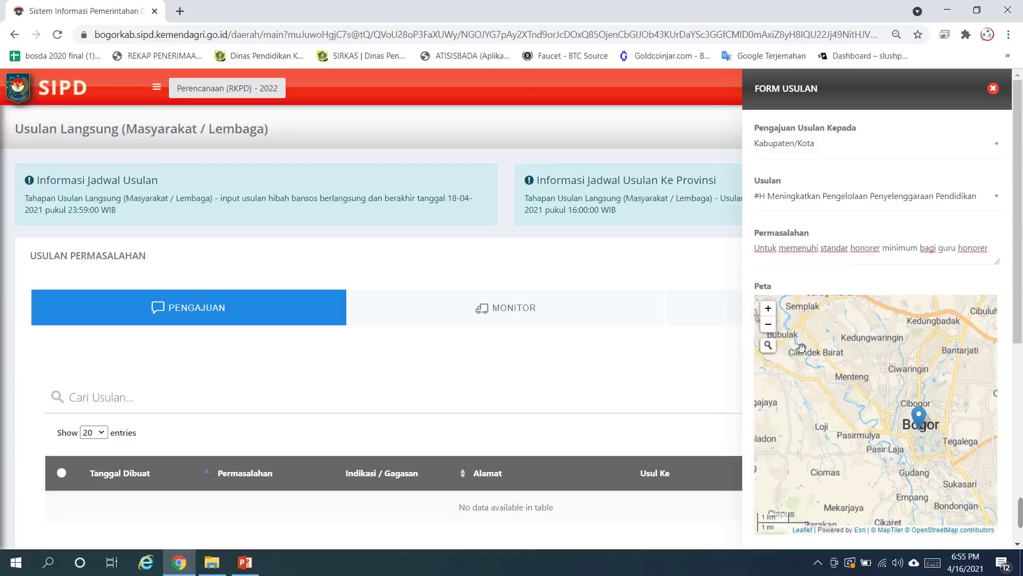
left_click(768, 346)
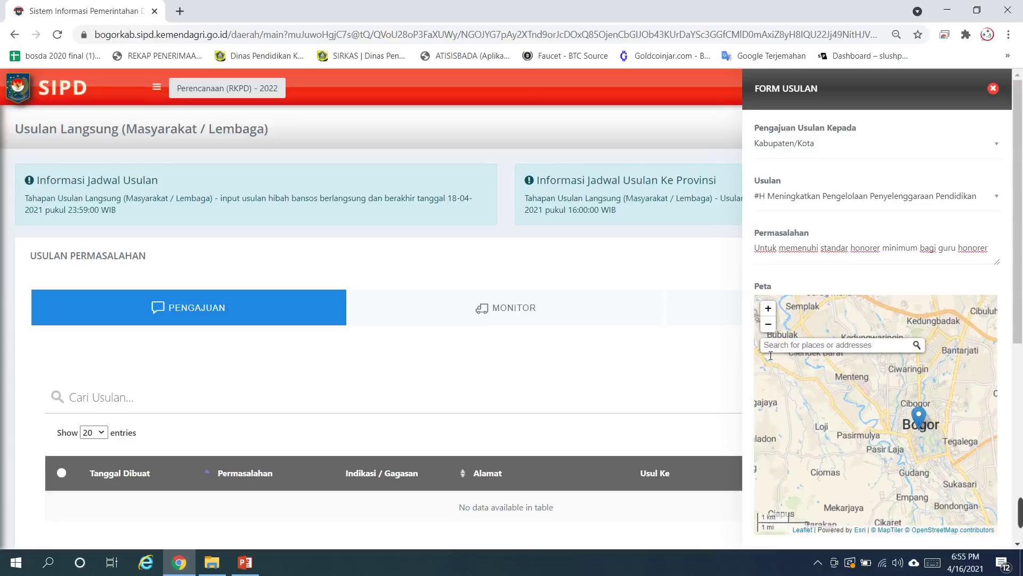
Step: After trying Babakan Madang searches, search for Sentul and choose Bukit Sentul, Babakan Madang
type("babakan")
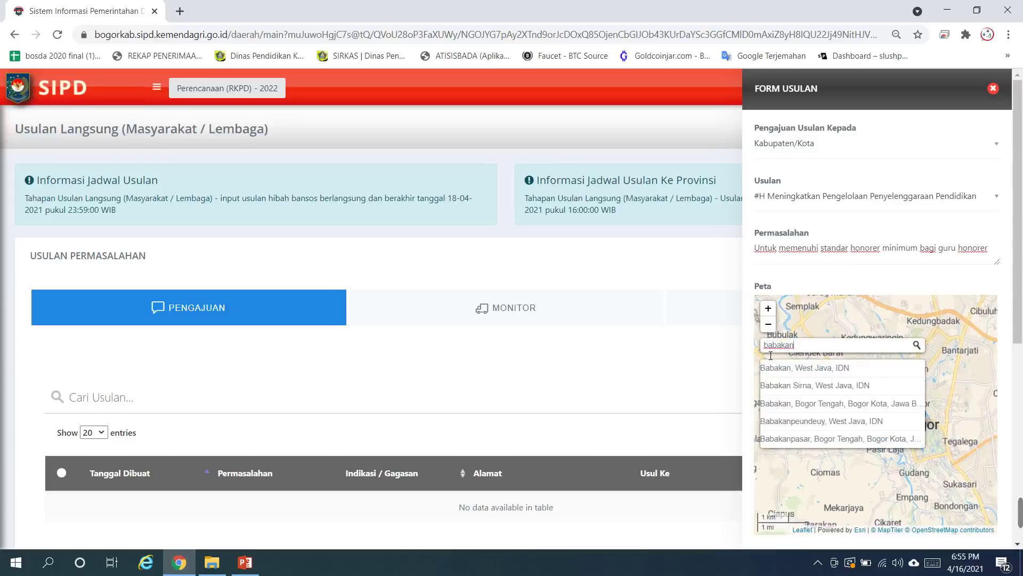
type("mad")
key("BackSpace")
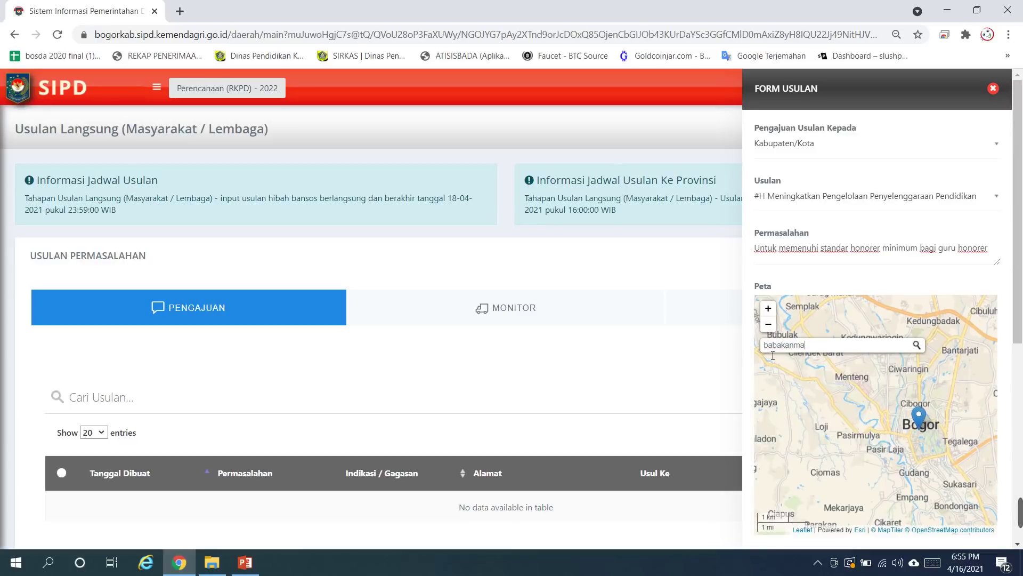
key("BackSpace")
key("BackSpace")
type("mada")
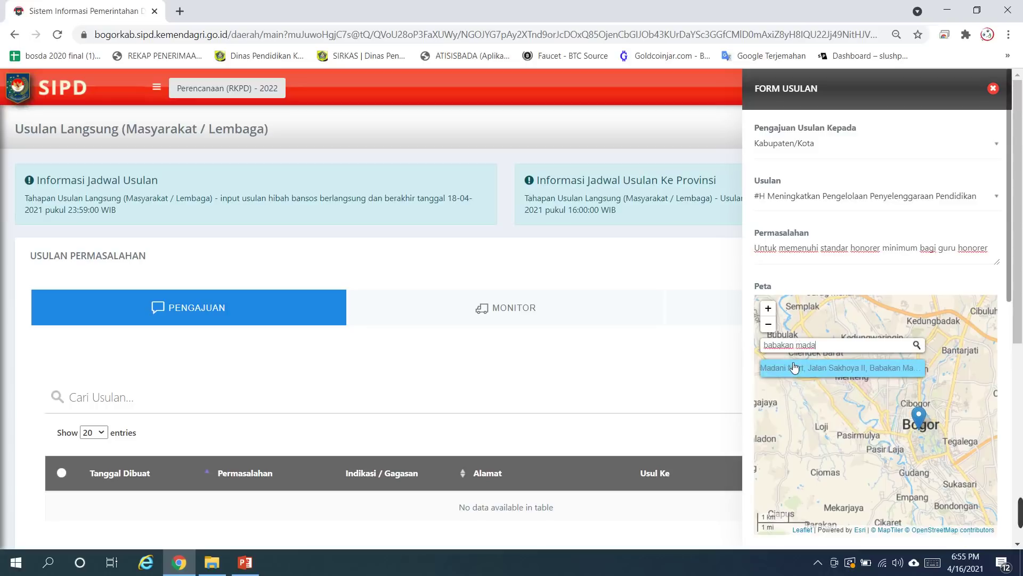
key("BackSpace")
key("BackSpace")
key("BackSpace")
key("BackSpace")
key("BackSpace")
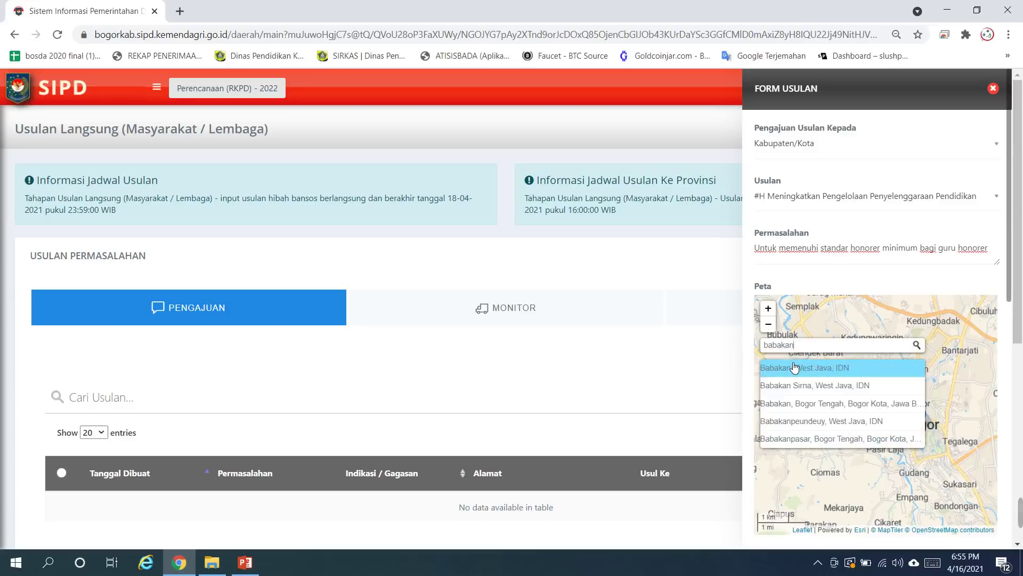
type("mada")
left_click(795, 368)
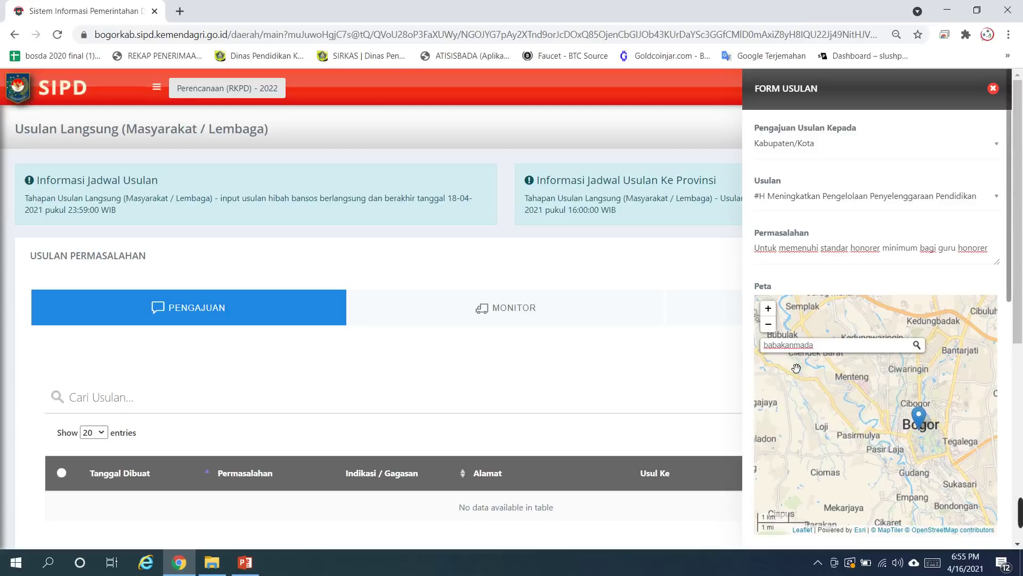
key("BackSpace")
key("BackSpace")
key("BackSpace")
key("BackSpace")
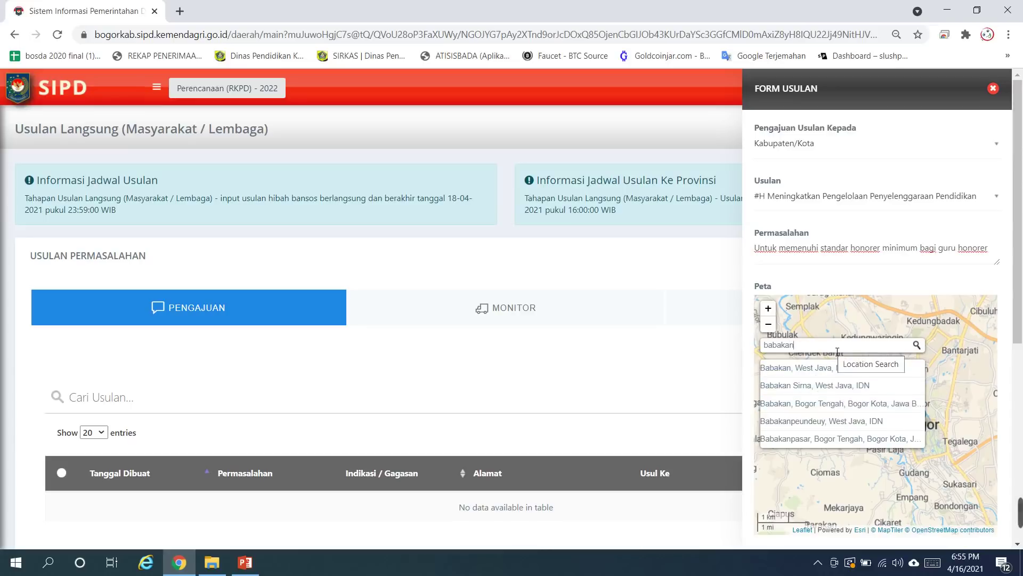
key("BackSpace")
key("BackSpace")
key("BackSpace")
key("BackSpace")
key("BackSpace")
key("BackSpace")
key("BackSpace")
type("sentul")
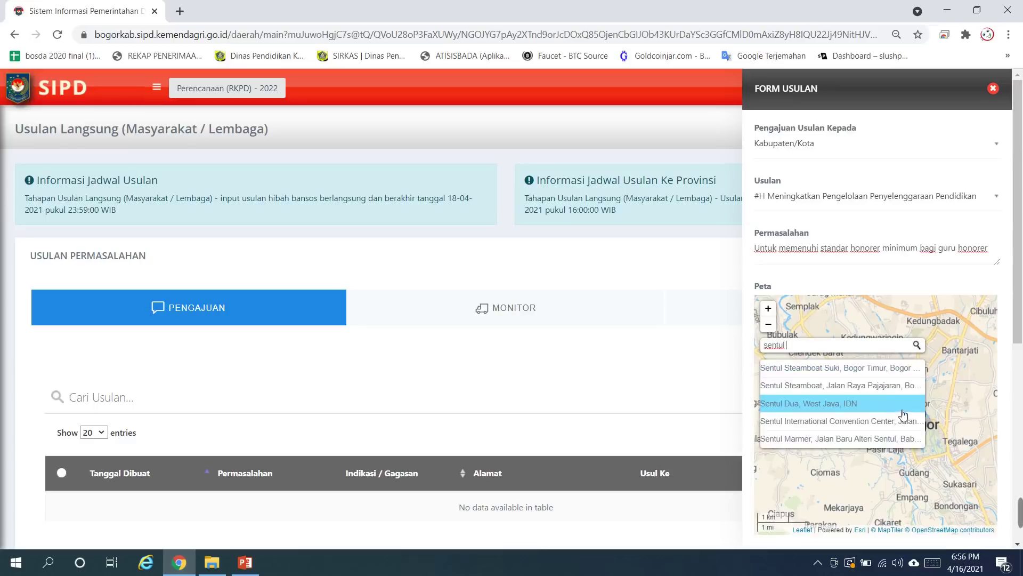
type("sen")
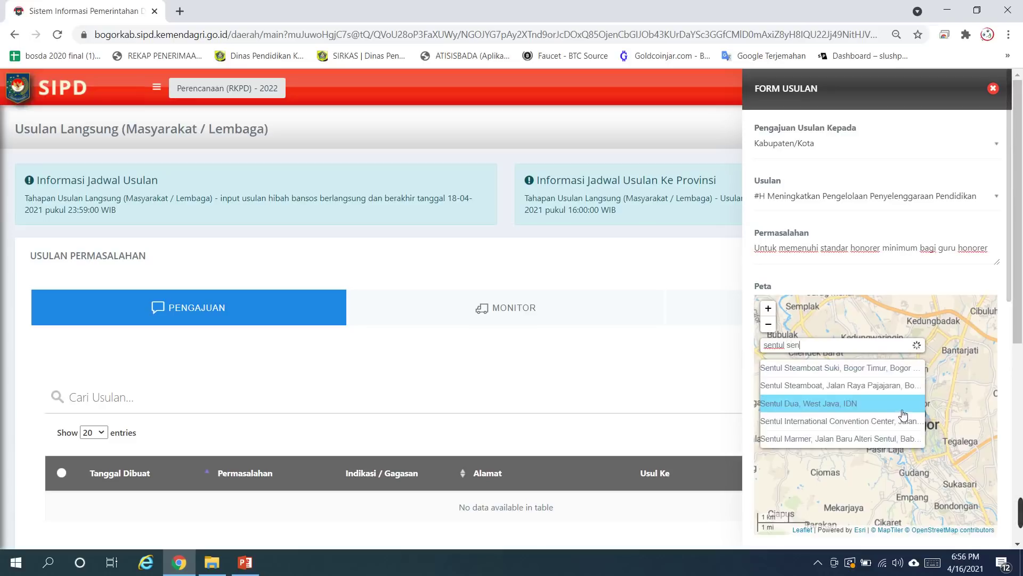
type("t")
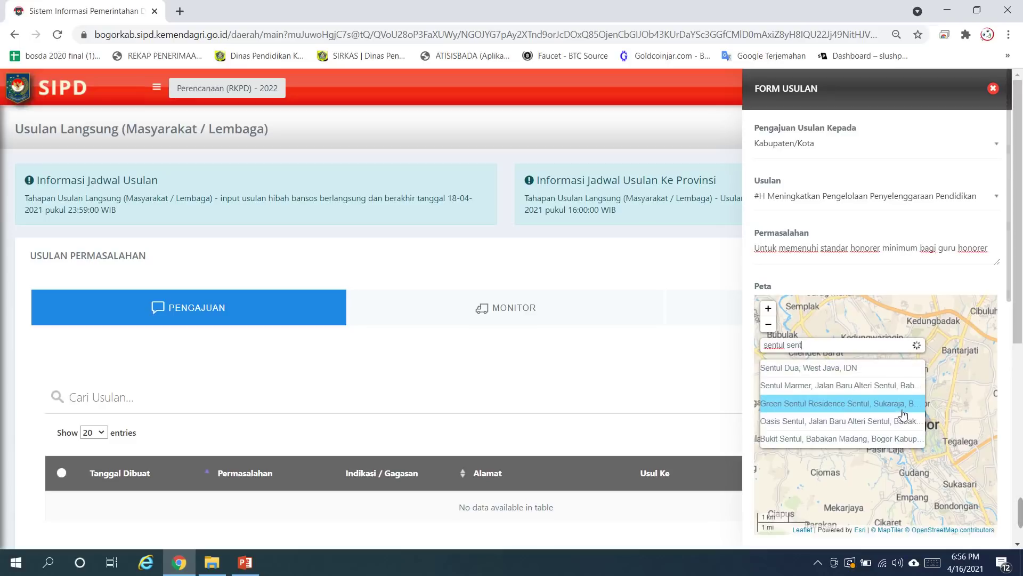
left_click(818, 442)
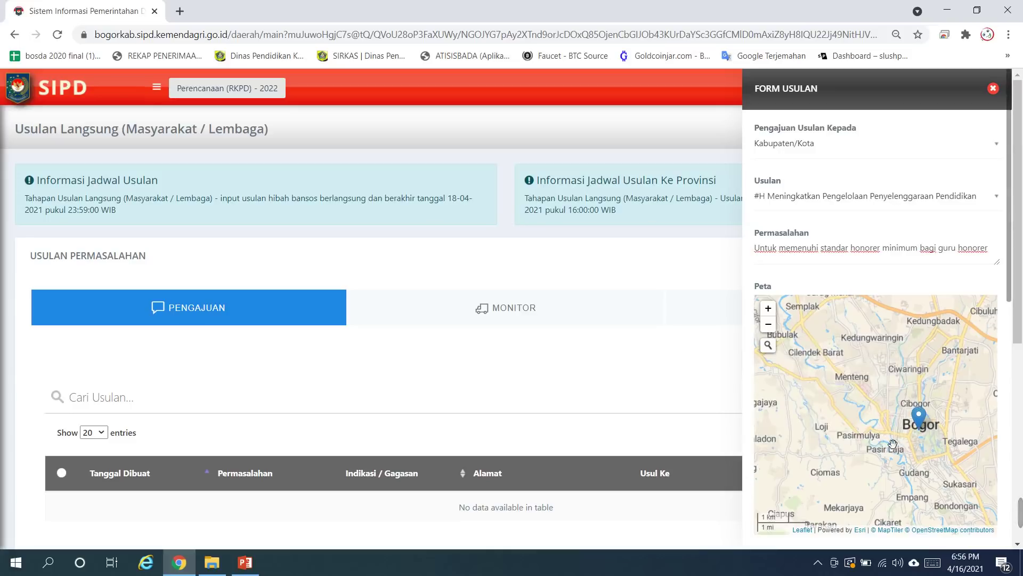
Step: Zoom and pan into Sentul and pin the marker on a street-level spot there
scroll(937, 458, "up", 3)
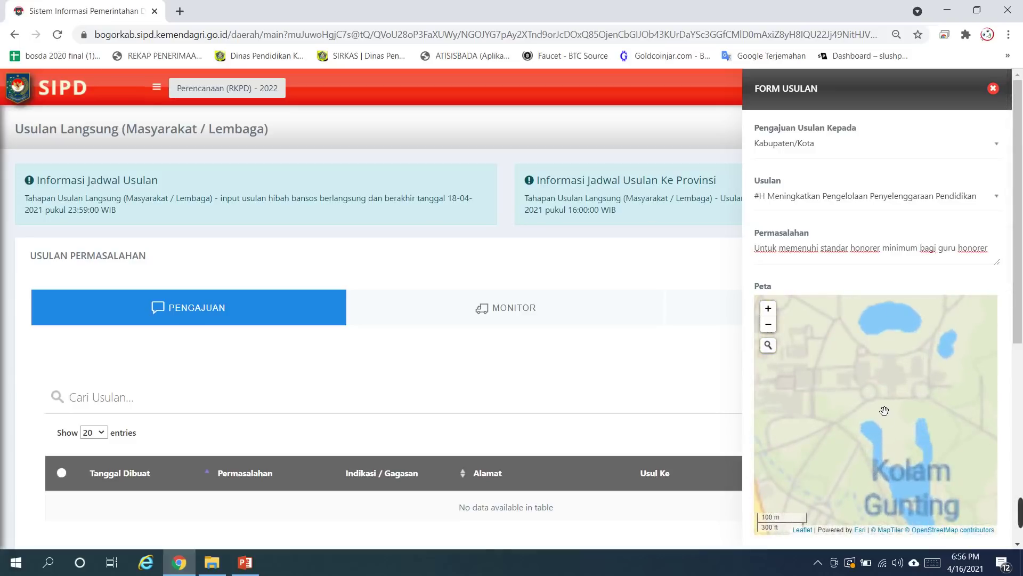
left_click_drag(913, 516, 849, 429)
scroll(849, 428, "down", 2)
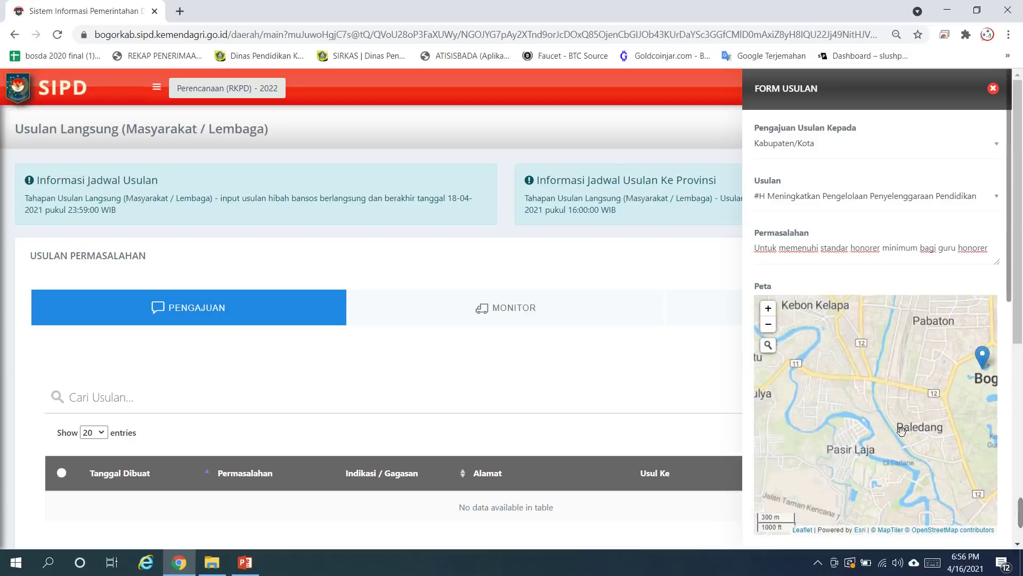
scroll(906, 444, "down", 1)
left_click_drag(775, 457, 938, 428)
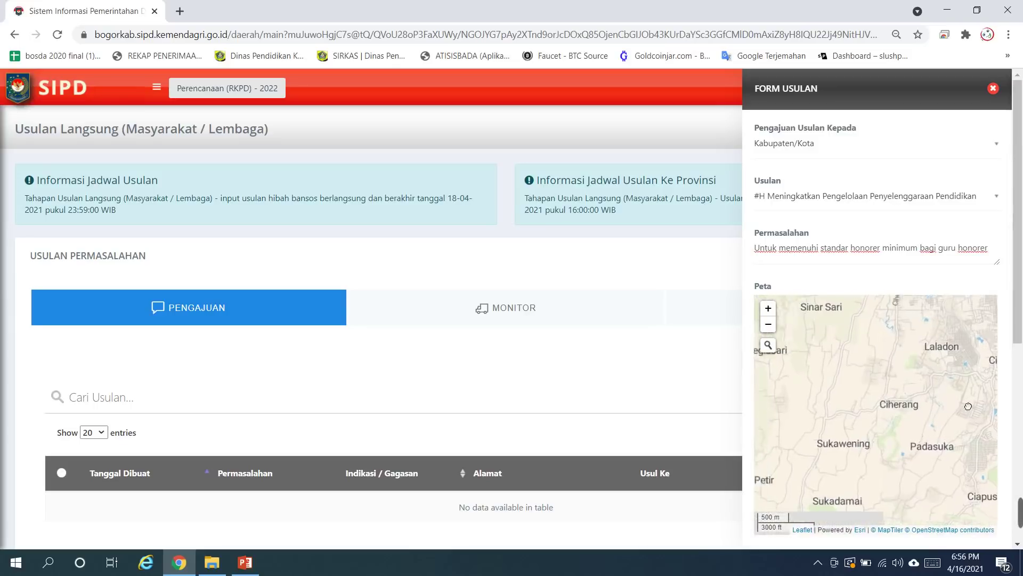
left_click_drag(968, 406, 987, 397)
scroll(944, 462, "down", 1)
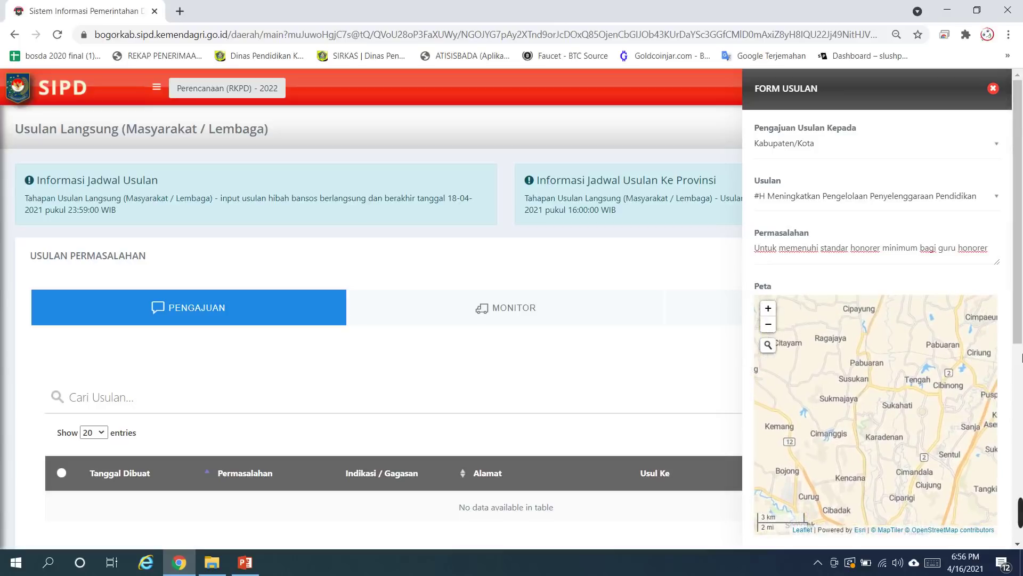
scroll(886, 386, "up", 2)
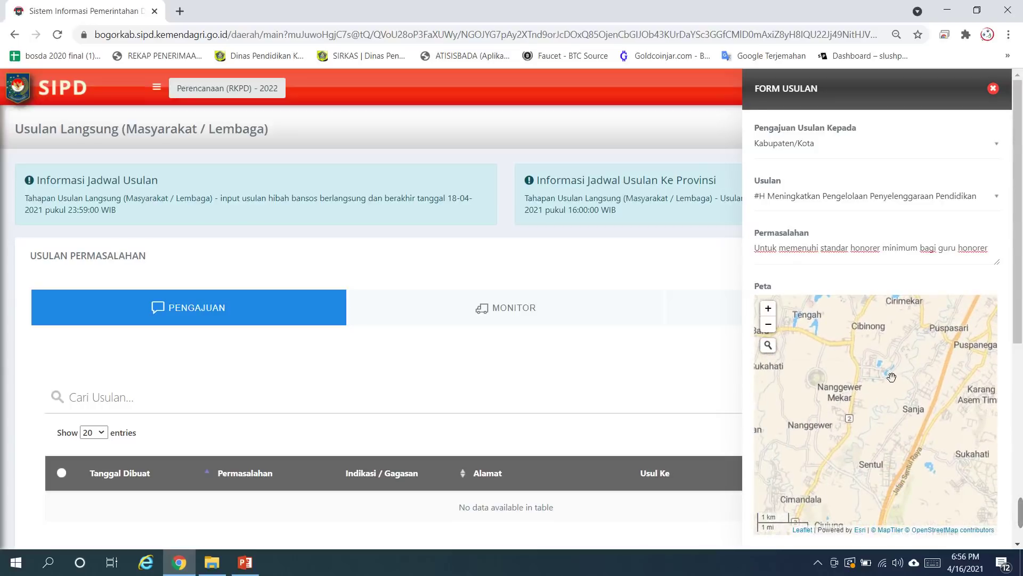
left_click_drag(891, 376, 966, 369)
left_click_drag(913, 418, 856, 355)
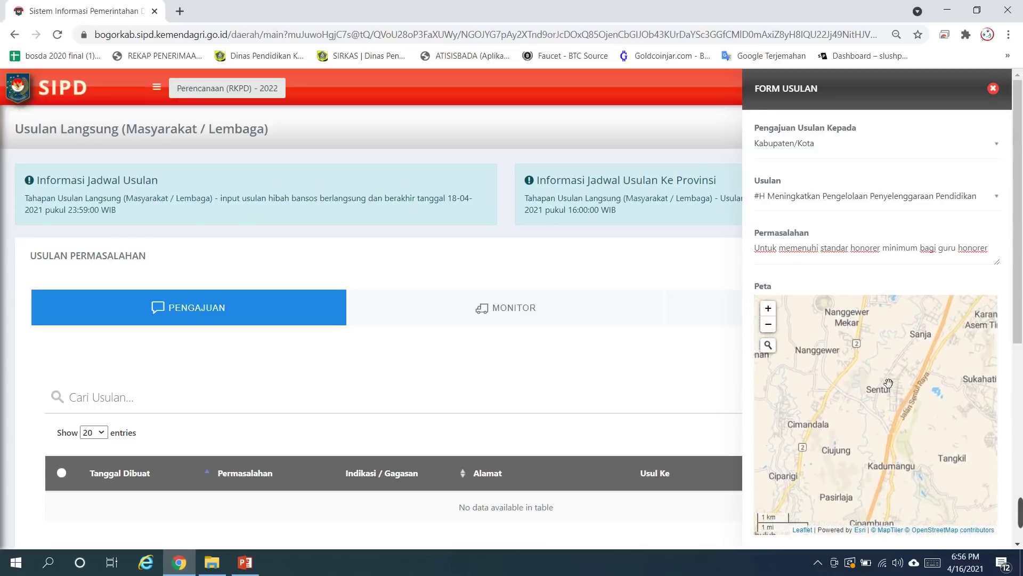
scroll(897, 404, "up", 1)
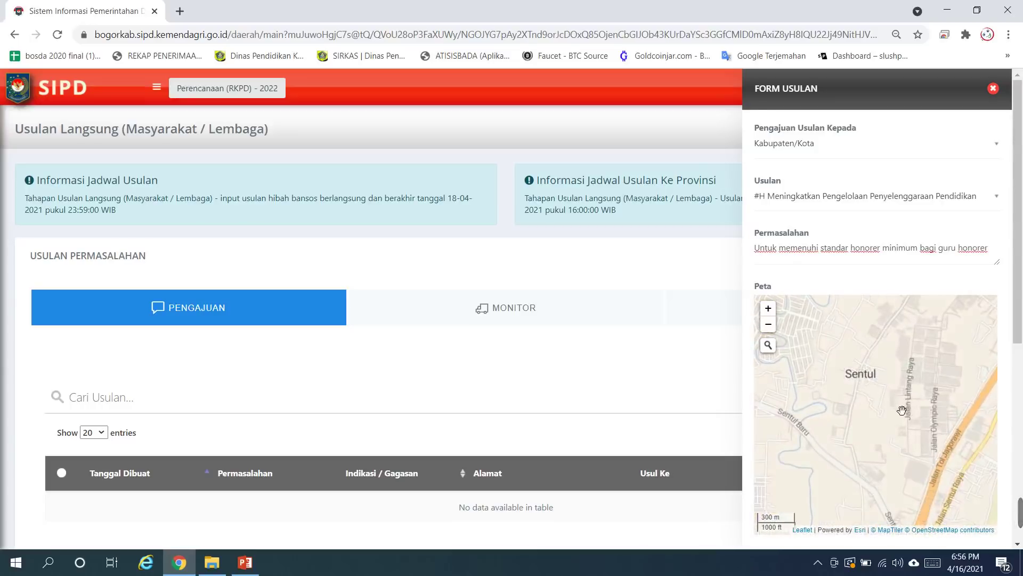
scroll(868, 361, "up", 1)
scroll(869, 361, "up", 1)
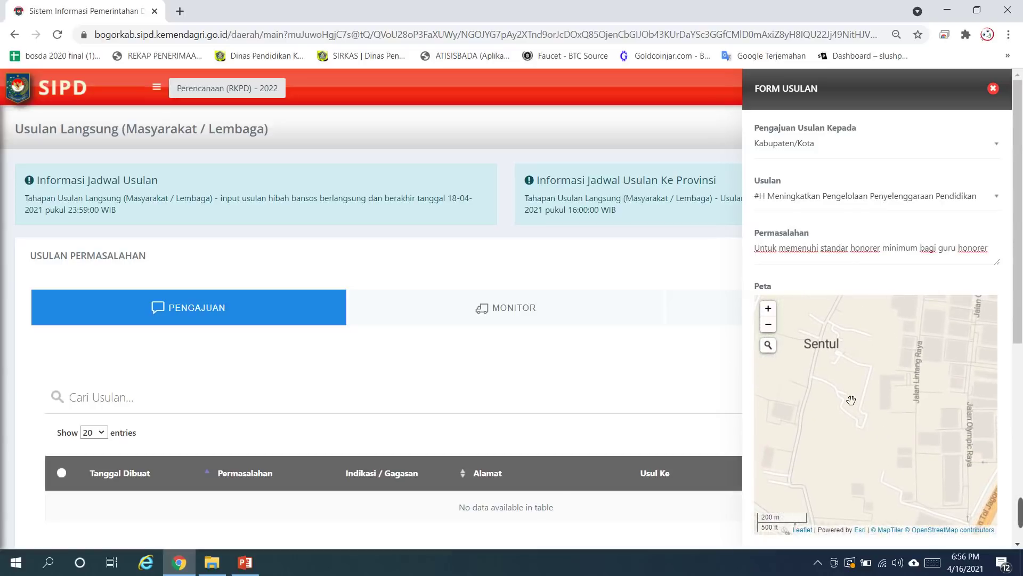
scroll(871, 422, "up", 2)
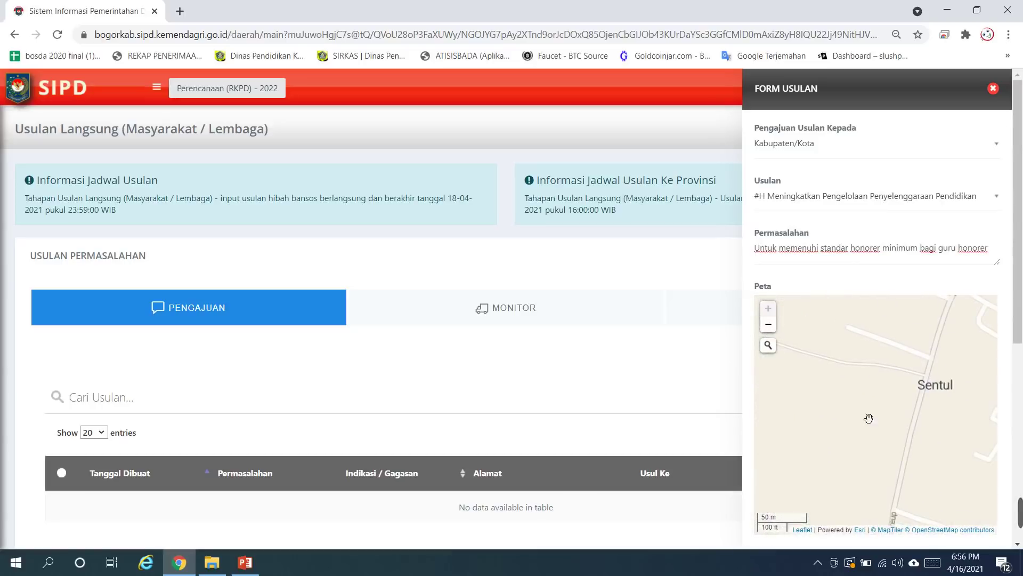
scroll(868, 417, "down", 2)
left_click_drag(896, 351, 926, 408)
scroll(893, 301, "down", 1)
left_click_drag(875, 313, 863, 341)
scroll(877, 335, "down", 1)
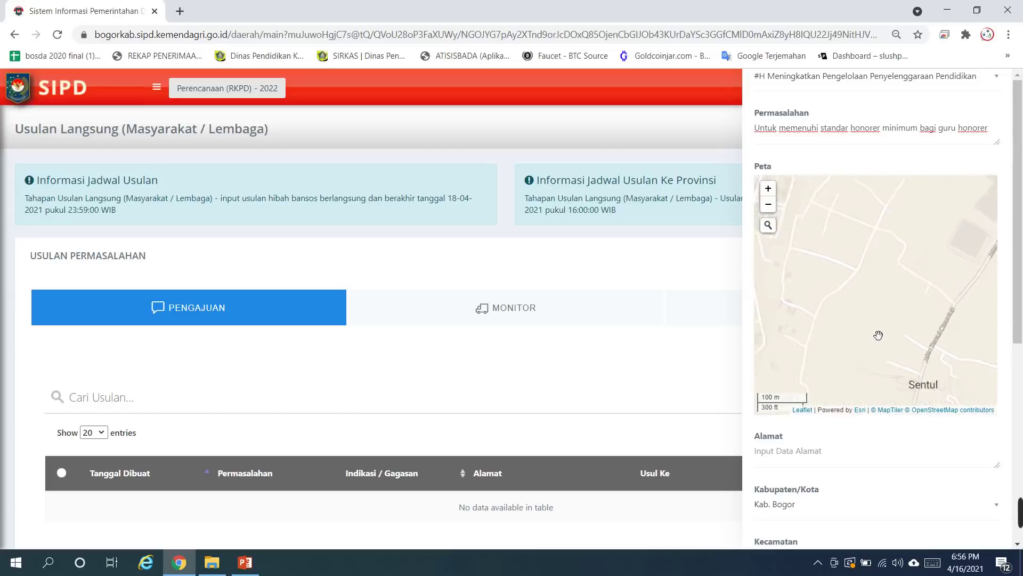
scroll(872, 355, "up", 3)
left_click_drag(862, 442, 898, 335)
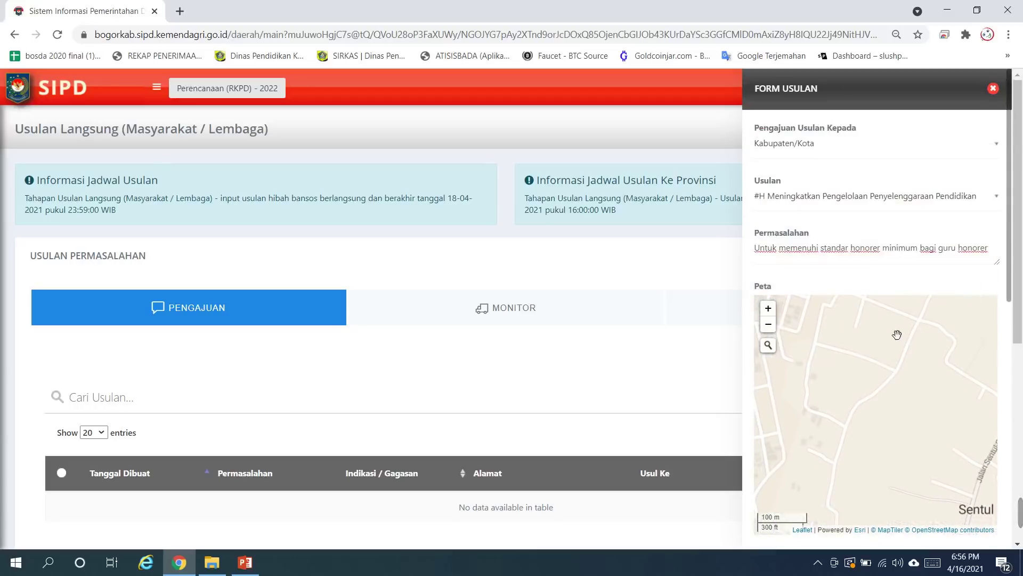
left_click_drag(873, 370, 869, 419)
scroll(877, 362, "up", 1)
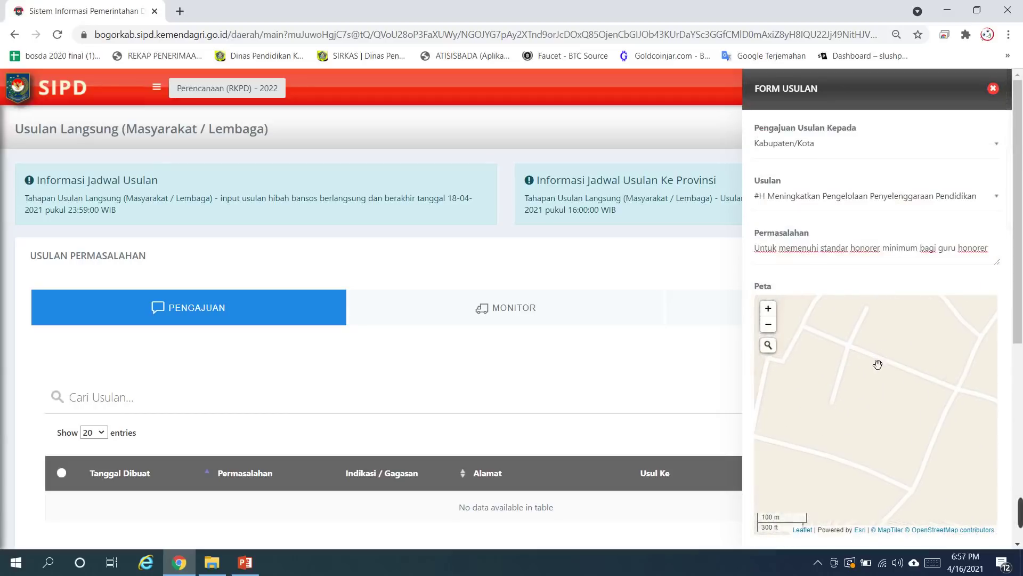
left_click(844, 387)
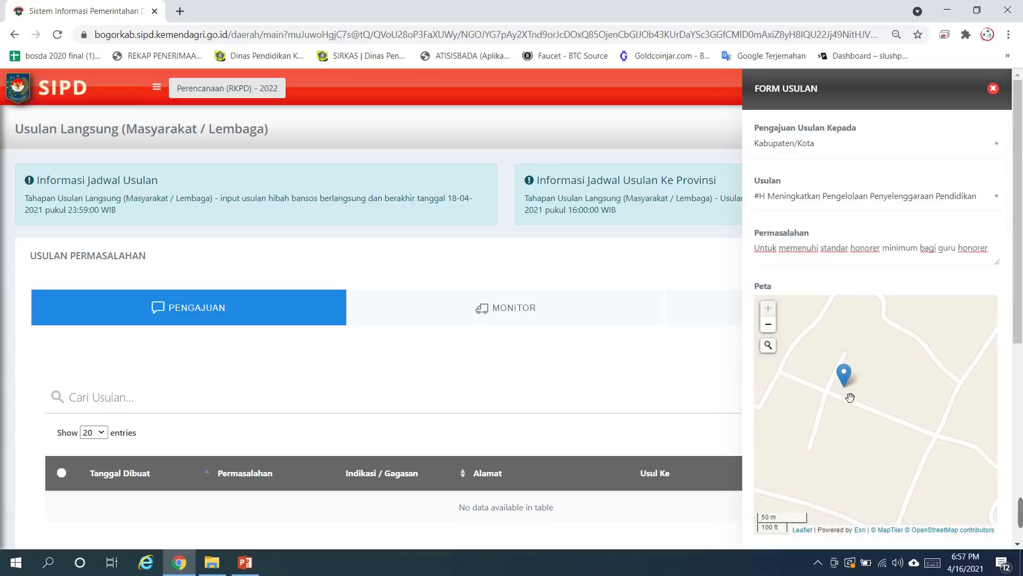
scroll(915, 456, "down", 8)
scroll(897, 434, "up", 4)
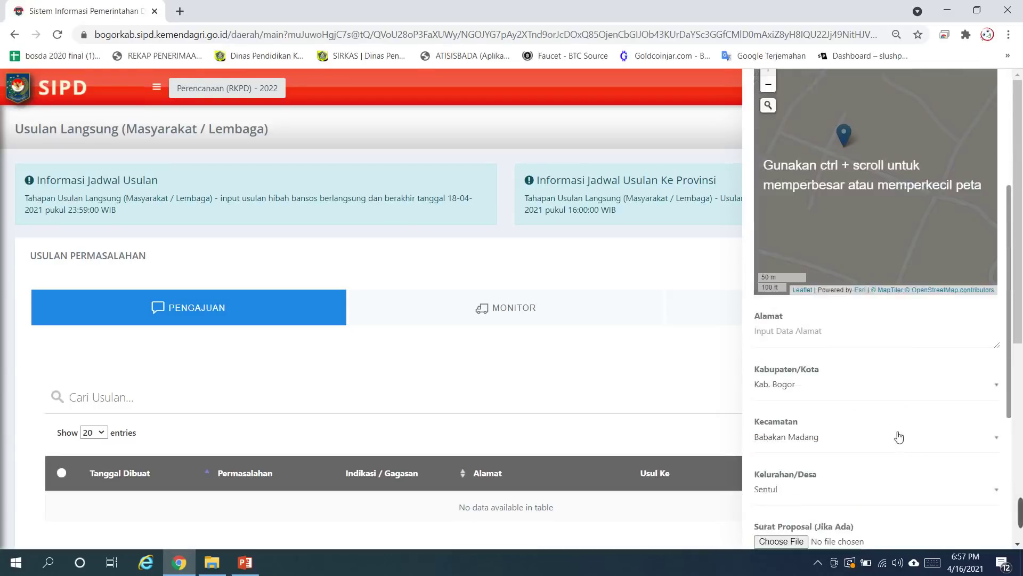
Step: Enter 'Babakan' as the address and attach 1. Proposal.pdf as the proposal letter
left_click(806, 343)
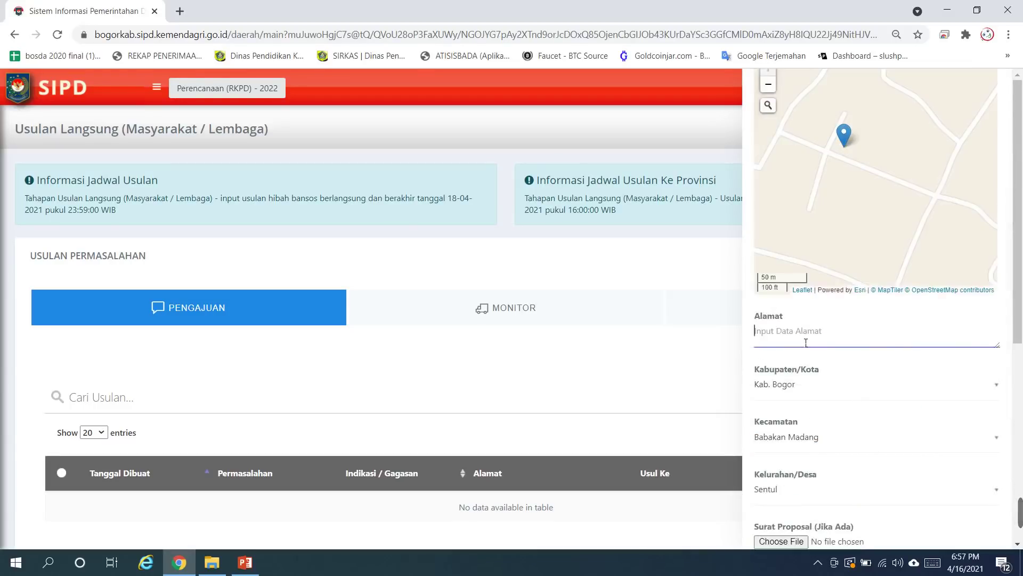
type("Babakan City")
scroll(848, 387, "down", 2)
left_click(781, 421)
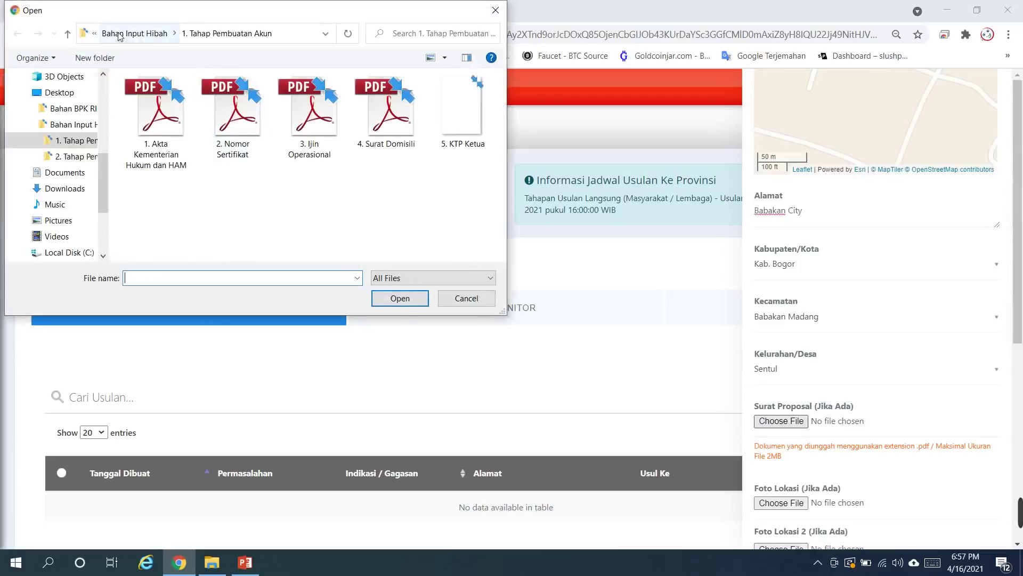
left_click(134, 33)
double_click(181, 112)
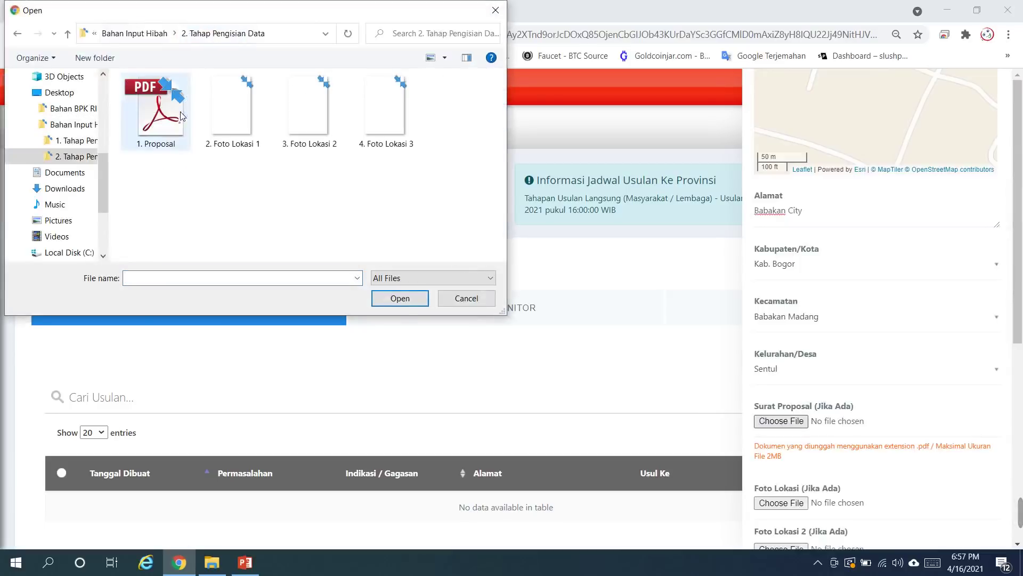
left_click(154, 131)
double_click(154, 130)
Step: Attach 2. Foto Lokasi 1.jpg, 3. Foto Lokasi 2.jpg and 4. Foto Lokasi 3.jpg as location photos
scroll(895, 443, "down", 3)
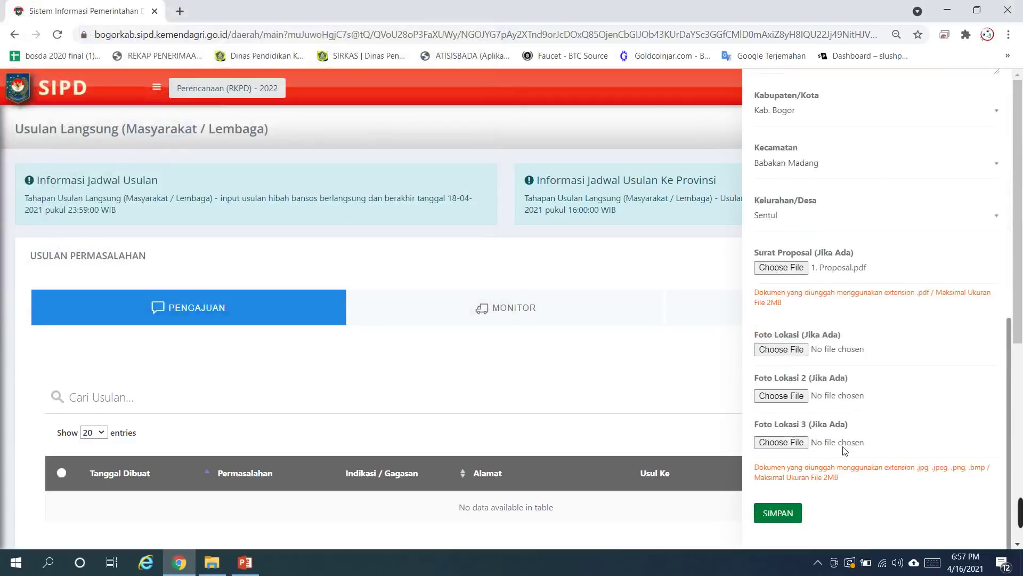
left_click(781, 350)
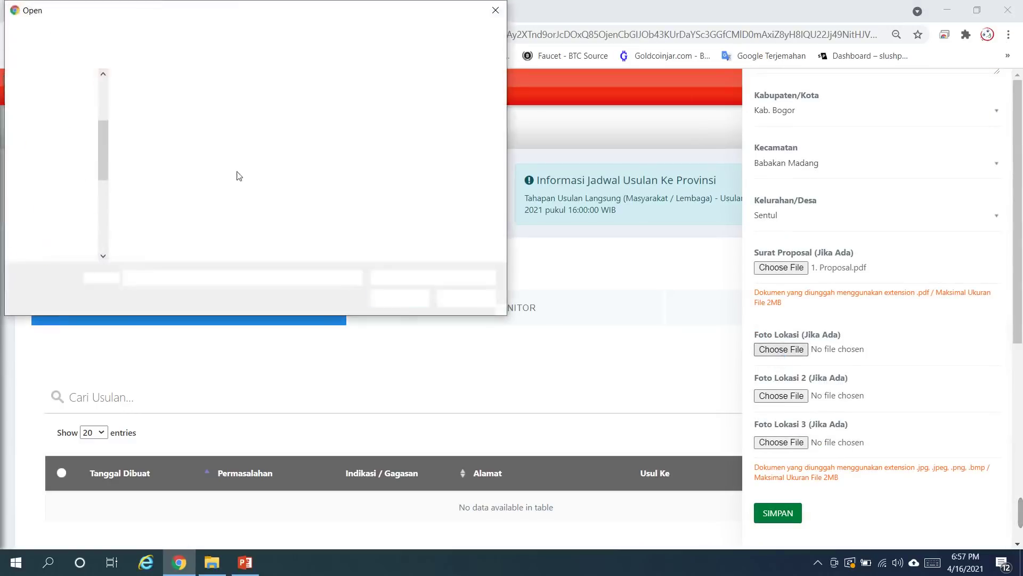
left_click(229, 101)
double_click(230, 101)
left_click(795, 399)
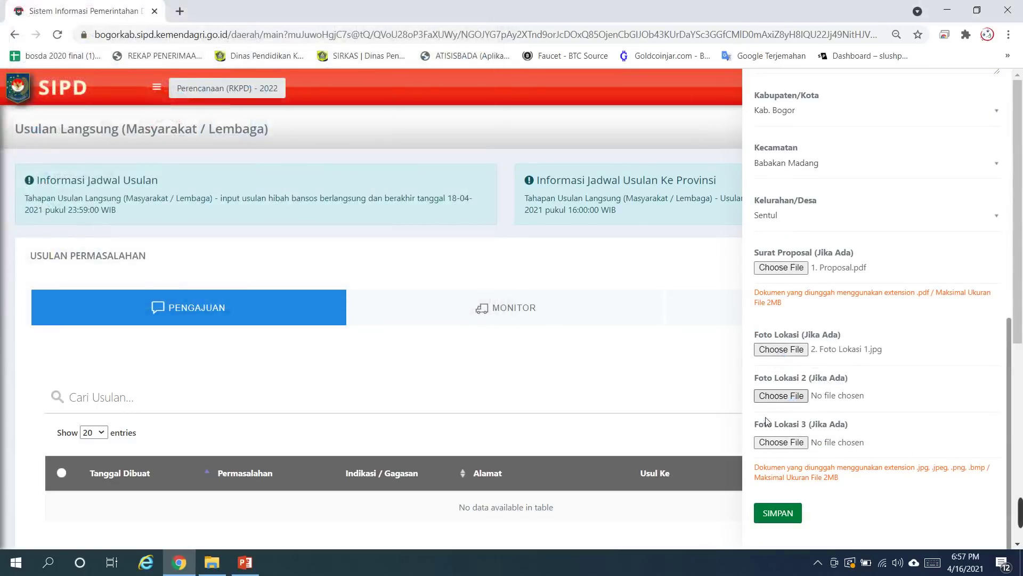
left_click(283, 113)
double_click(283, 113)
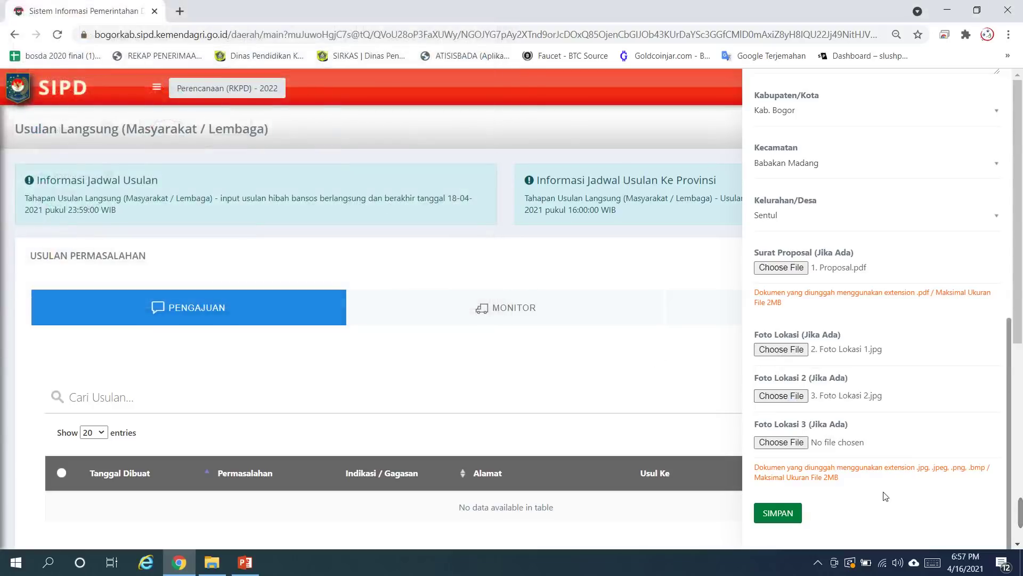
left_click(782, 442)
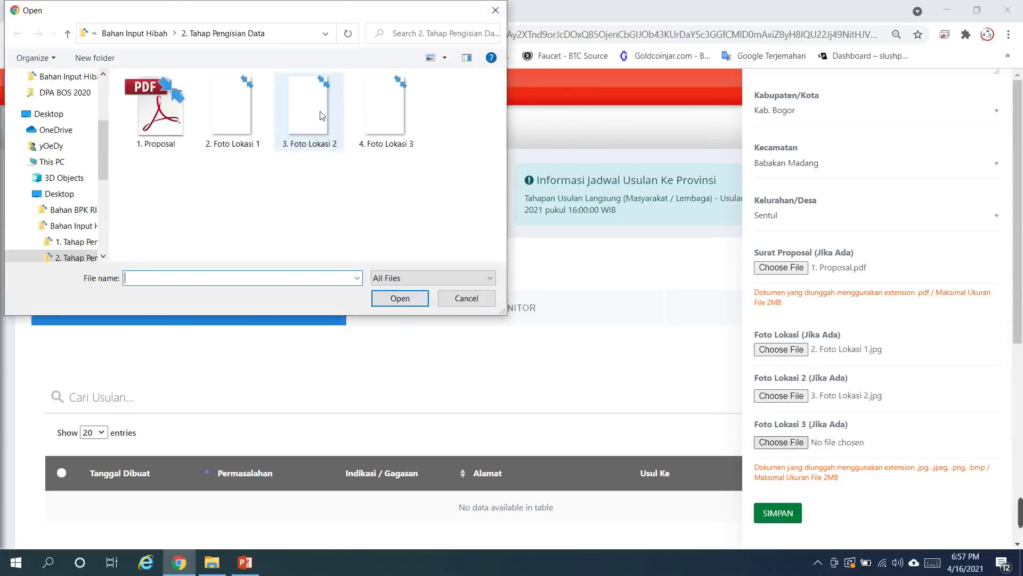
left_click(383, 117)
double_click(384, 117)
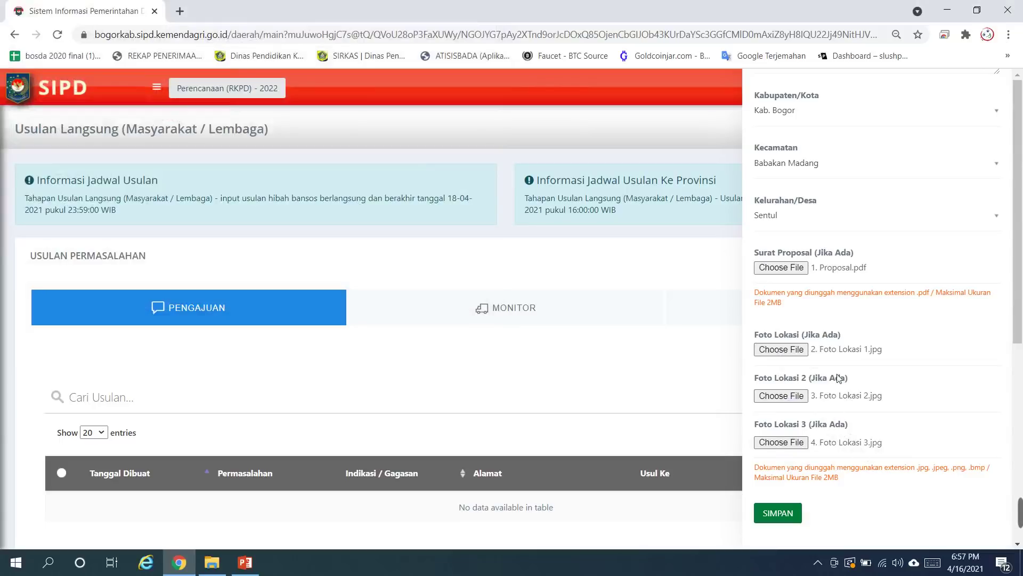
scroll(840, 379, "up", 7)
Step: Save the completed Form Usulan with SIMPAN, adding the 16-04-2021 entry to Pengajuan
scroll(840, 379, "down", 7)
scroll(817, 503, "up", 10)
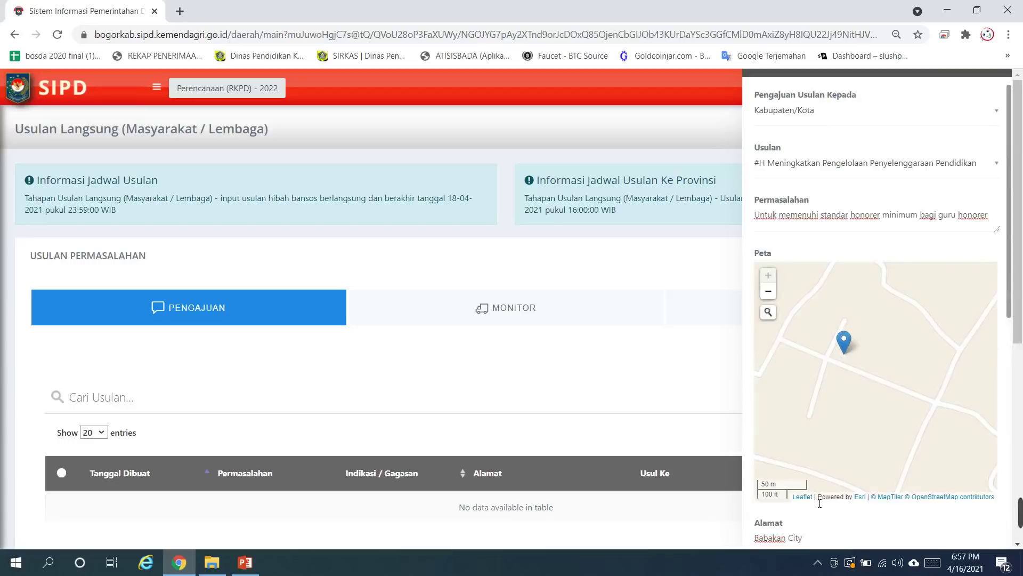
scroll(820, 504, "up", 2)
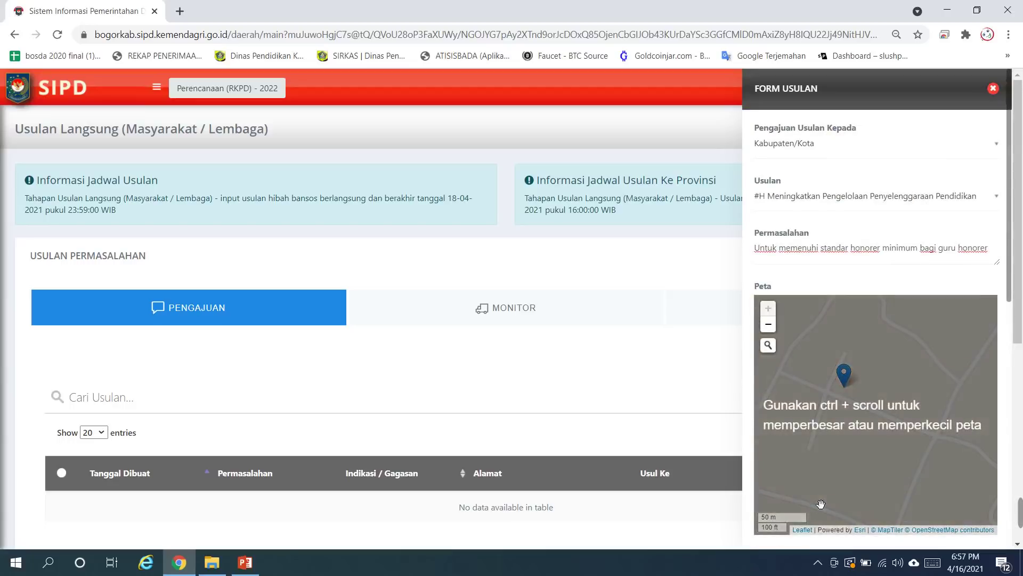
scroll(820, 503, "down", 10)
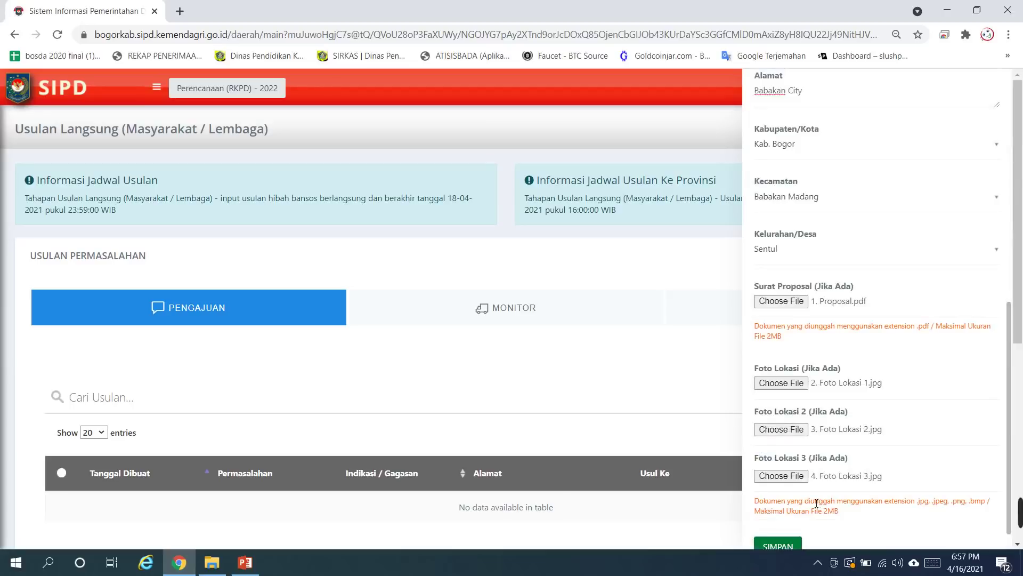
scroll(815, 504, "down", 1)
left_click(783, 520)
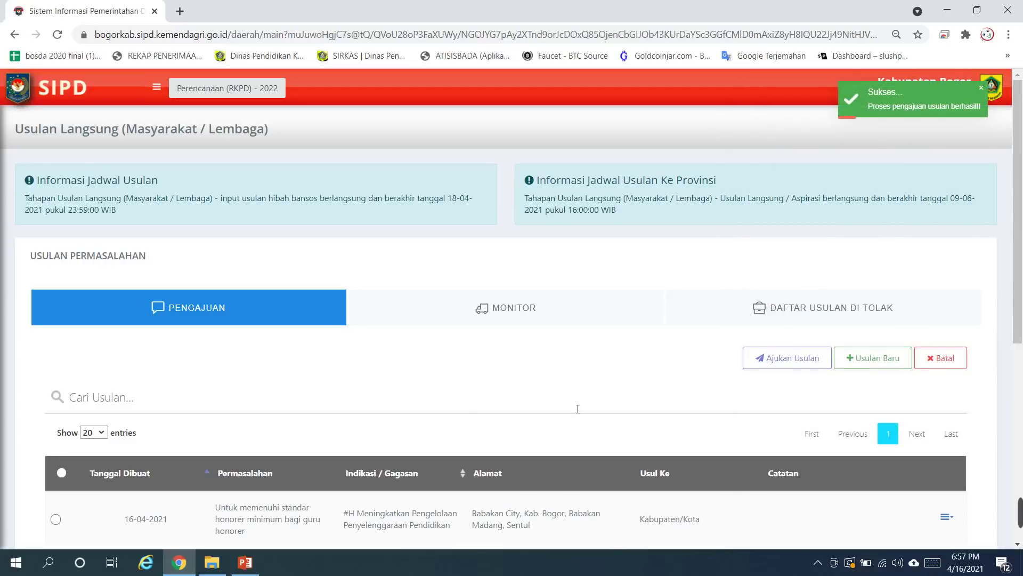
scroll(533, 411, "down", 3)
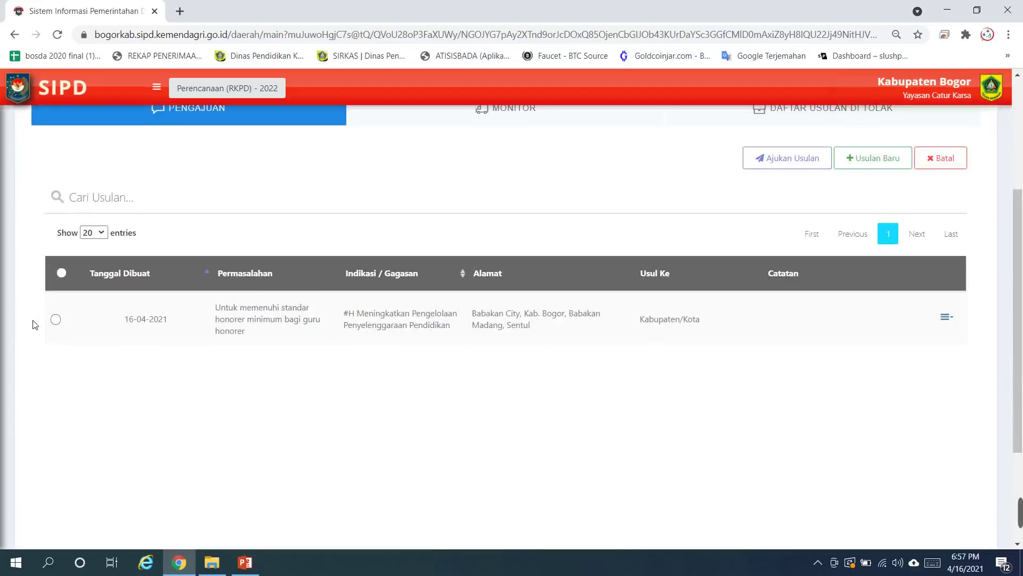
left_click(56, 320)
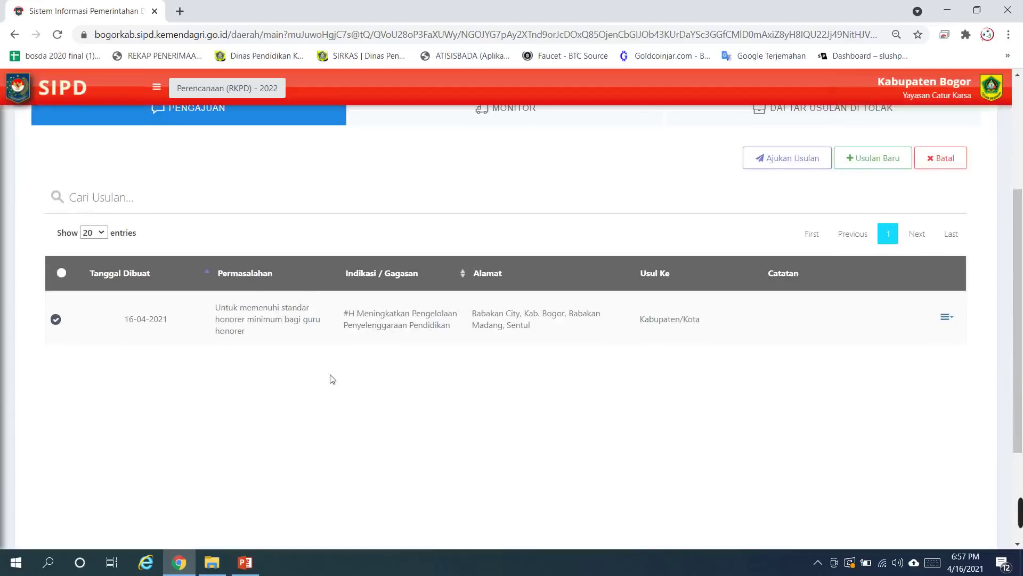
left_click(947, 318)
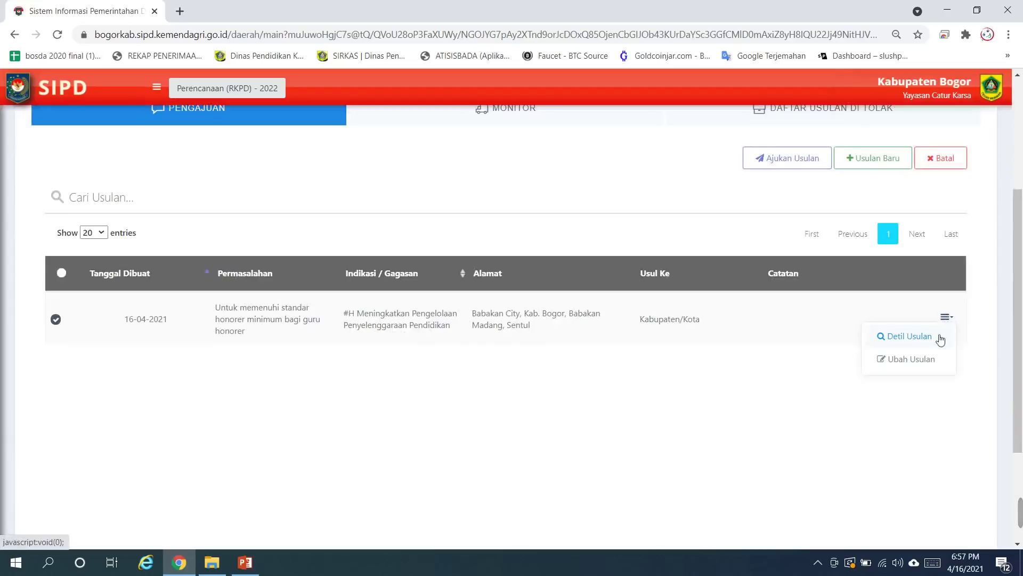
left_click(909, 360)
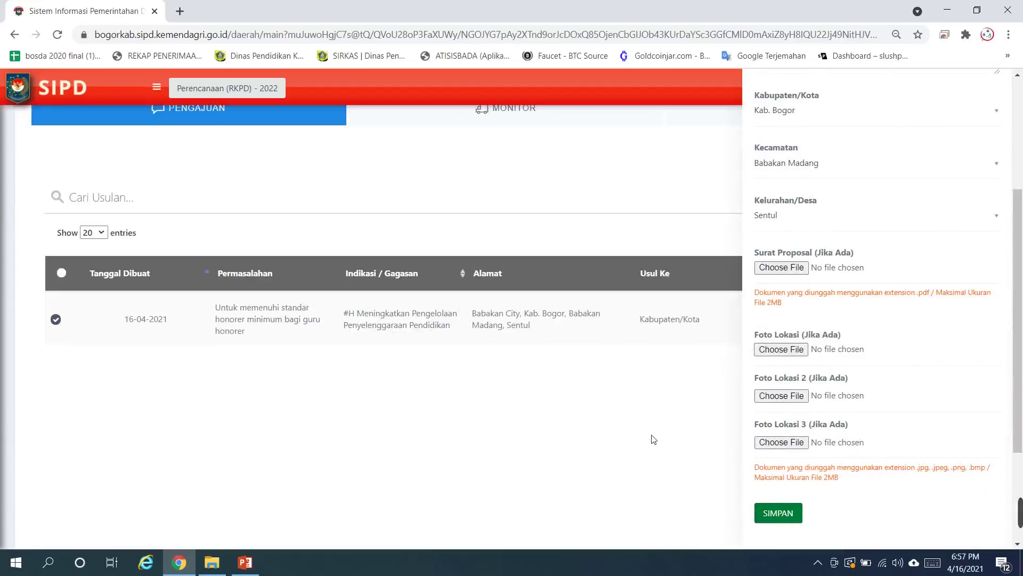
scroll(948, 221, "up", 5)
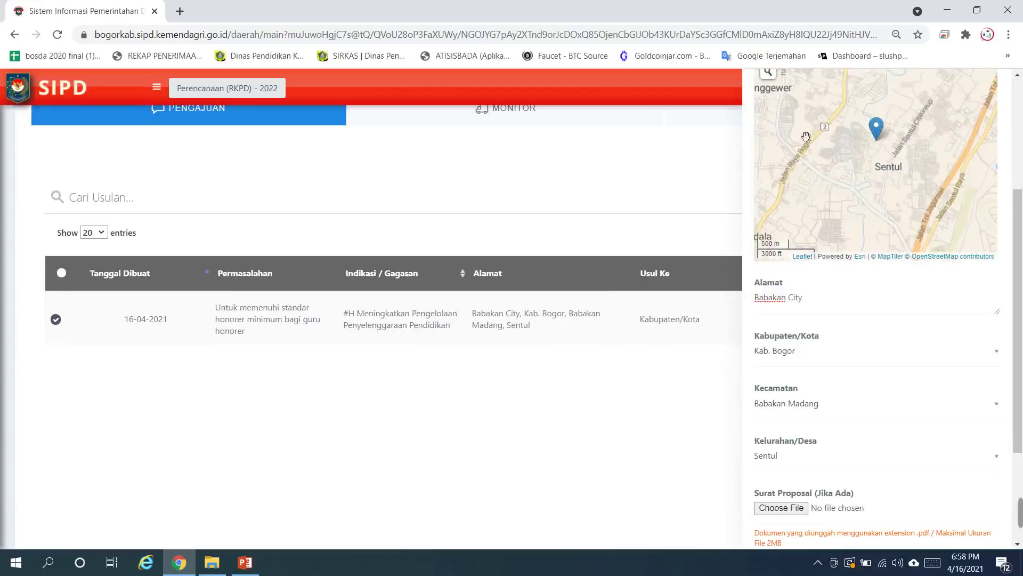
scroll(806, 136, "up", 5)
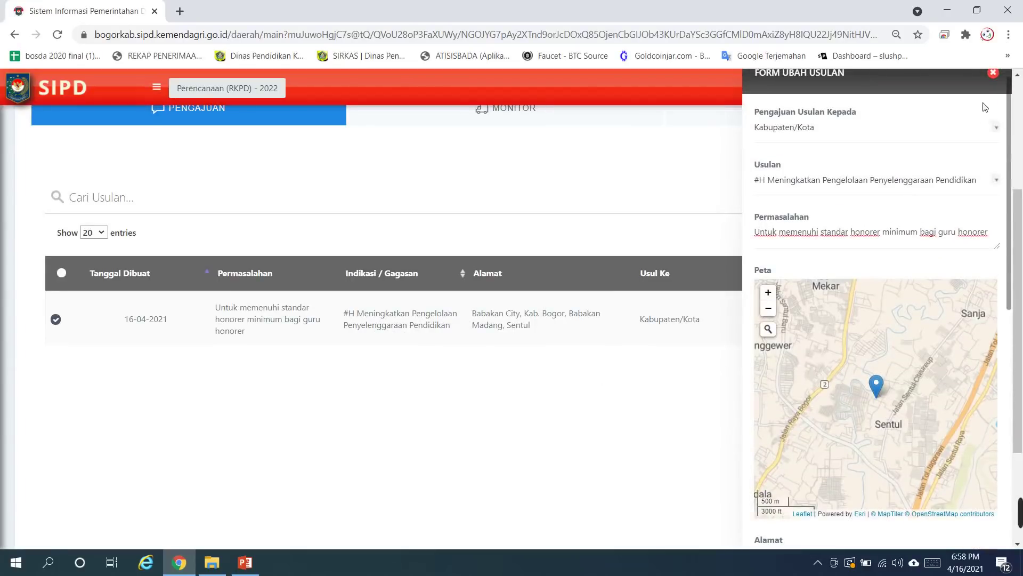
left_click(993, 72)
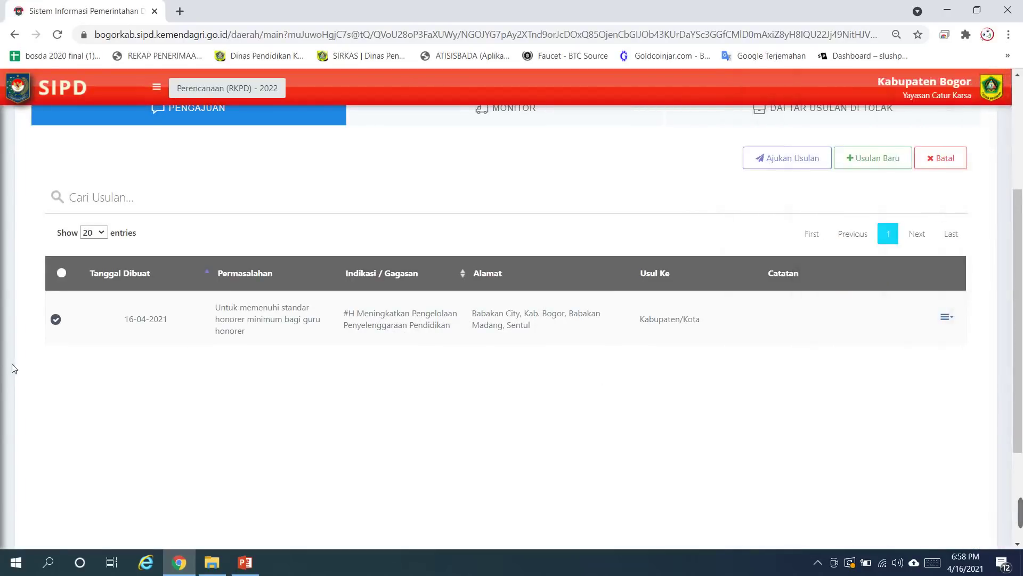
left_click(812, 165)
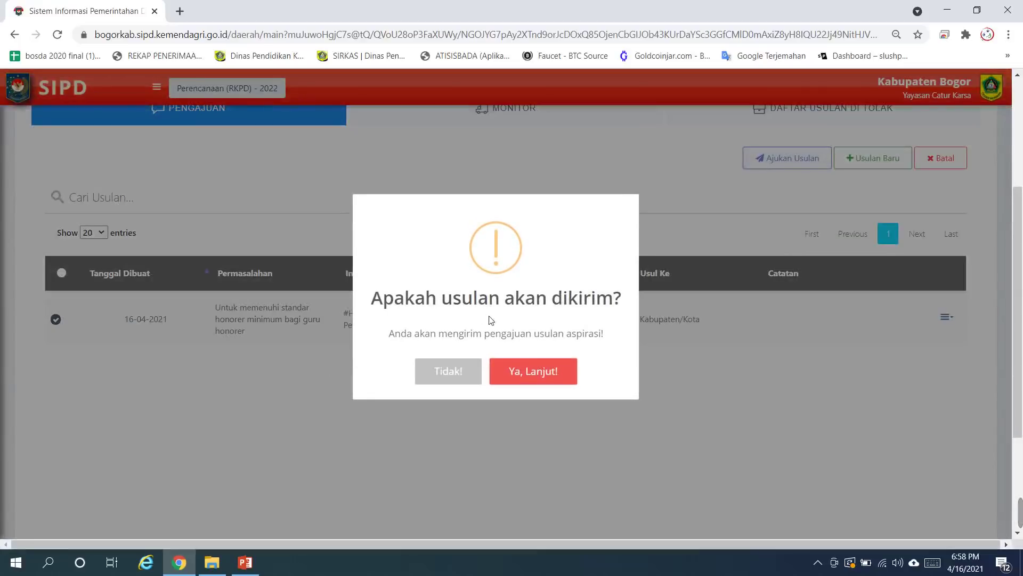
left_click(436, 366)
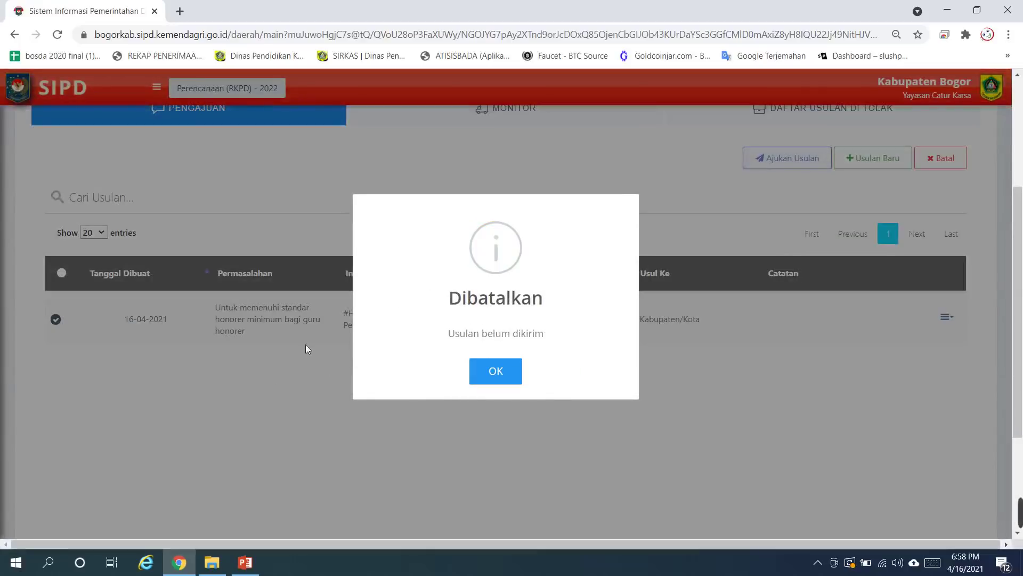
left_click(497, 384)
scroll(598, 283, "up", 3)
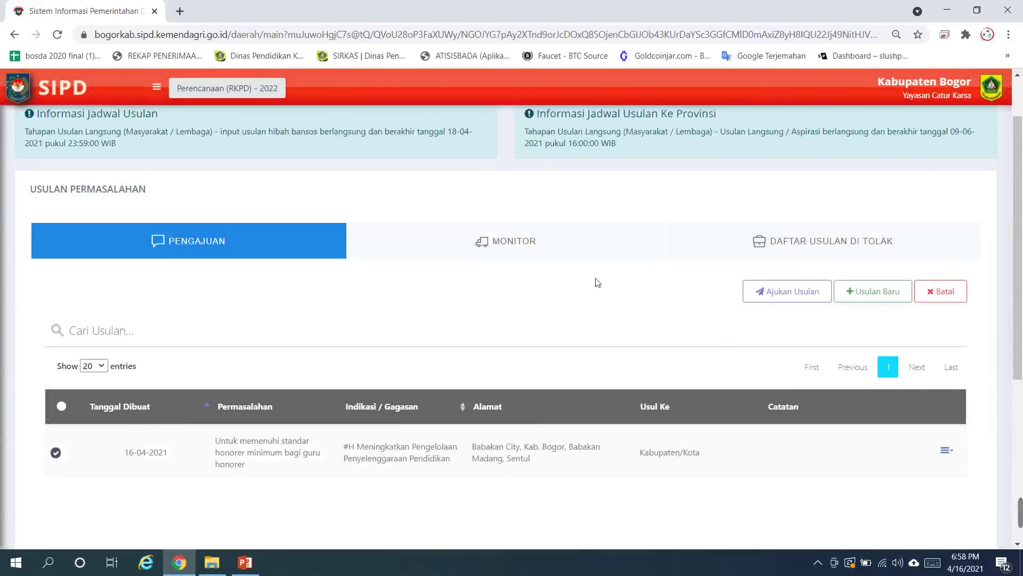
Step: Tick the saved proposal in Pengajuan and submit it via Ajukan Usulan, confirming with 'Ya, Lanjut!'
left_click(506, 245)
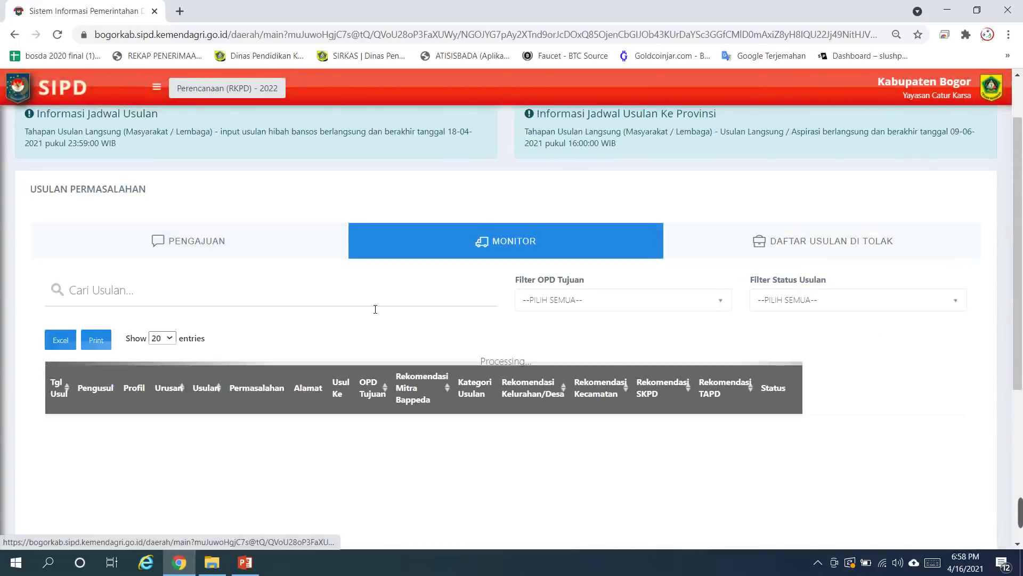
scroll(260, 355, "down", 3)
scroll(260, 354, "up", 3)
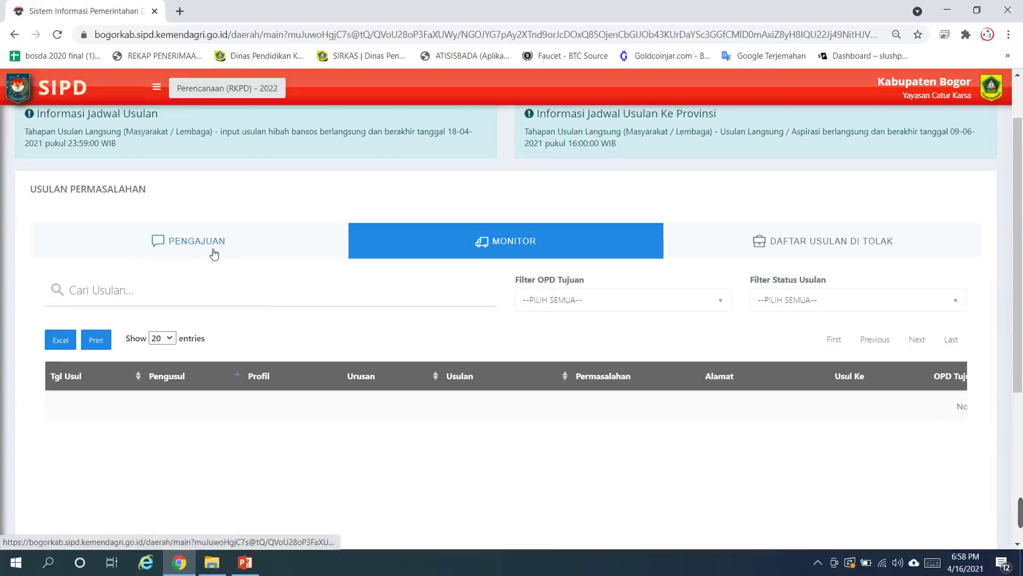
left_click(234, 242)
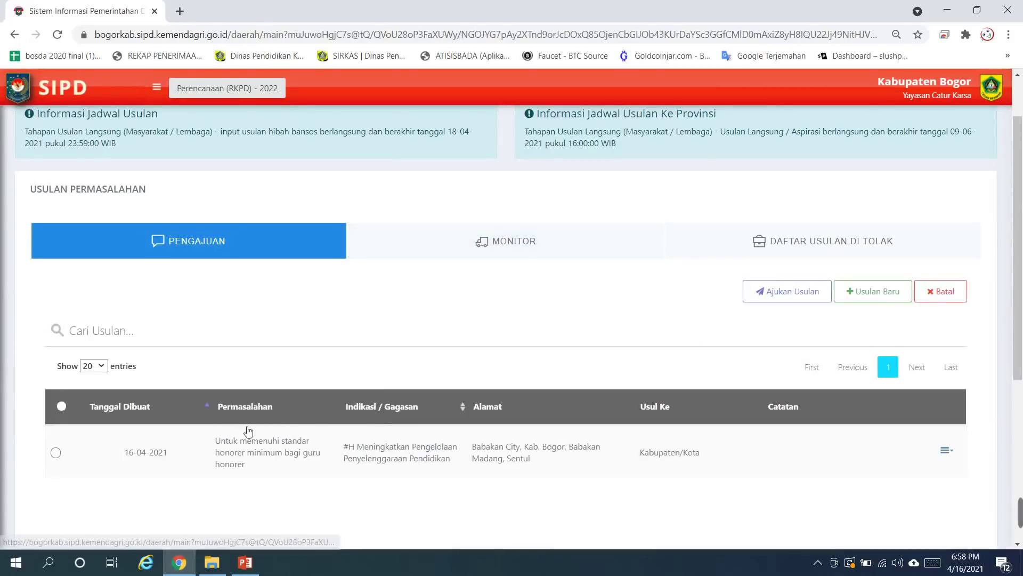
left_click(56, 453)
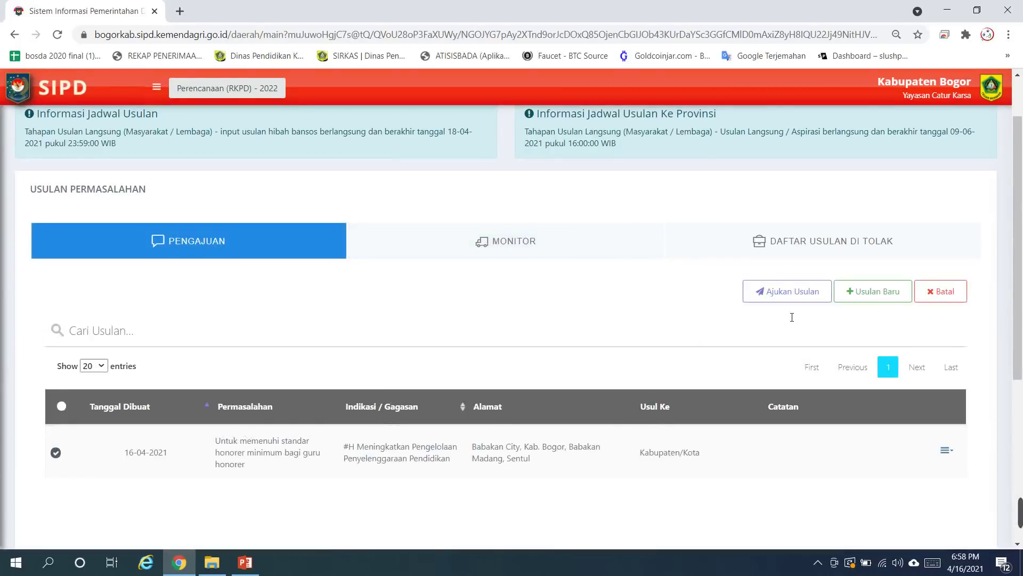
left_click(805, 297)
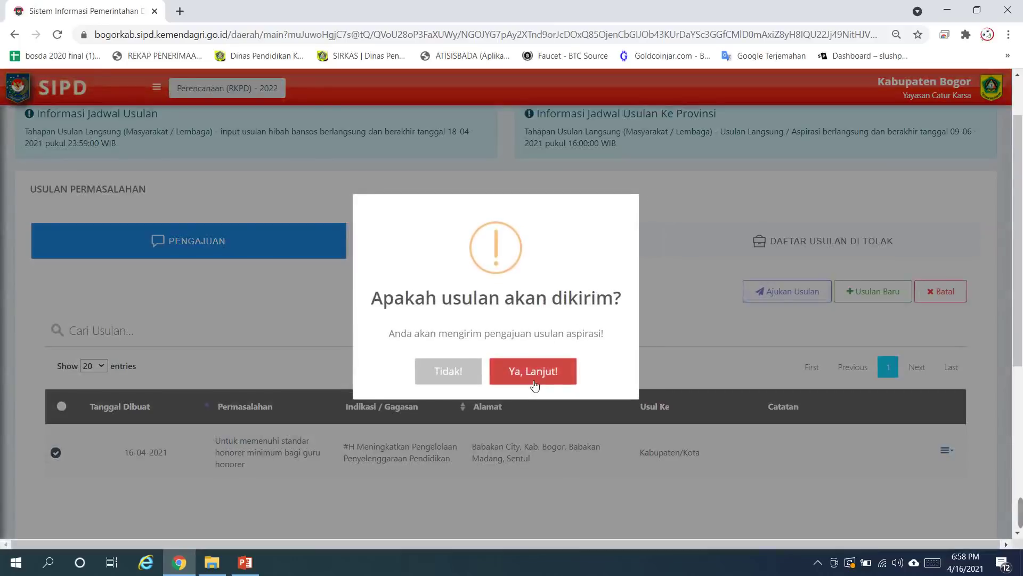
left_click(555, 372)
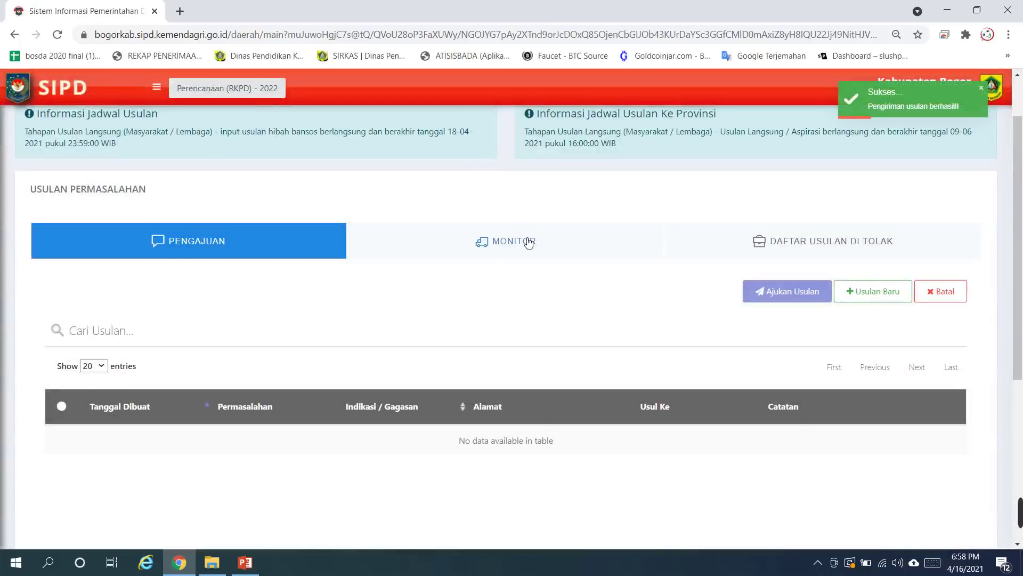
Step: Review the Monitor list, zoomed out, showing the 16-04-2021 entry routed to Dinas Pendidikan
left_click(525, 241)
scroll(154, 332, "down", 2)
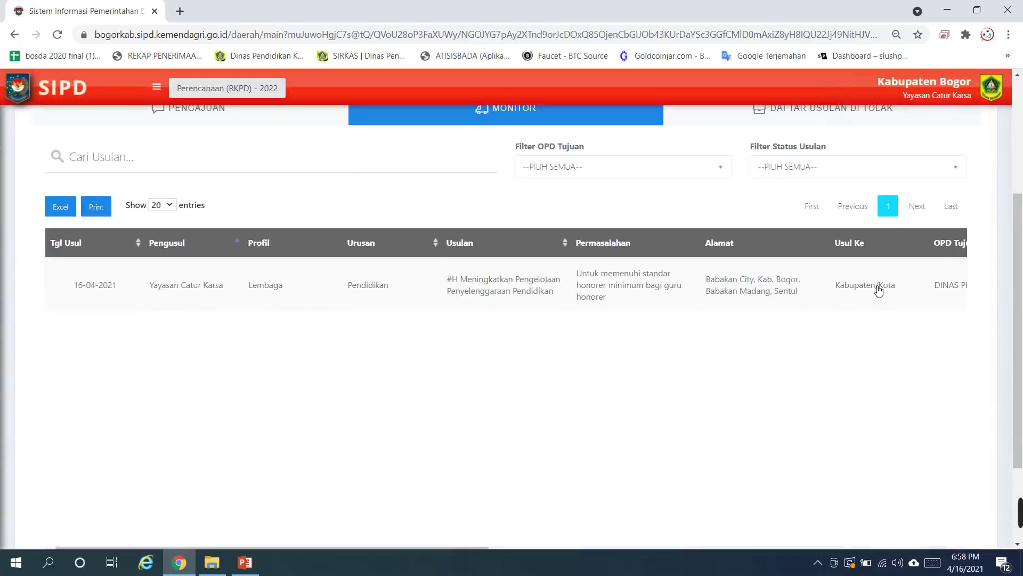
left_click_drag(877, 288, 471, 299)
left_click(686, 376)
key("ctrl+minus")
key("ctrl+minus")
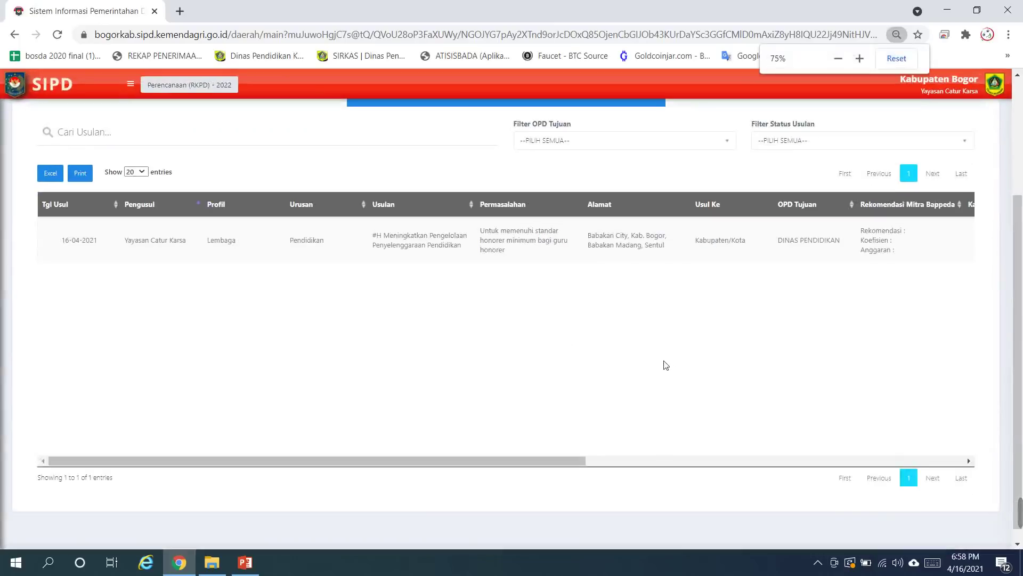